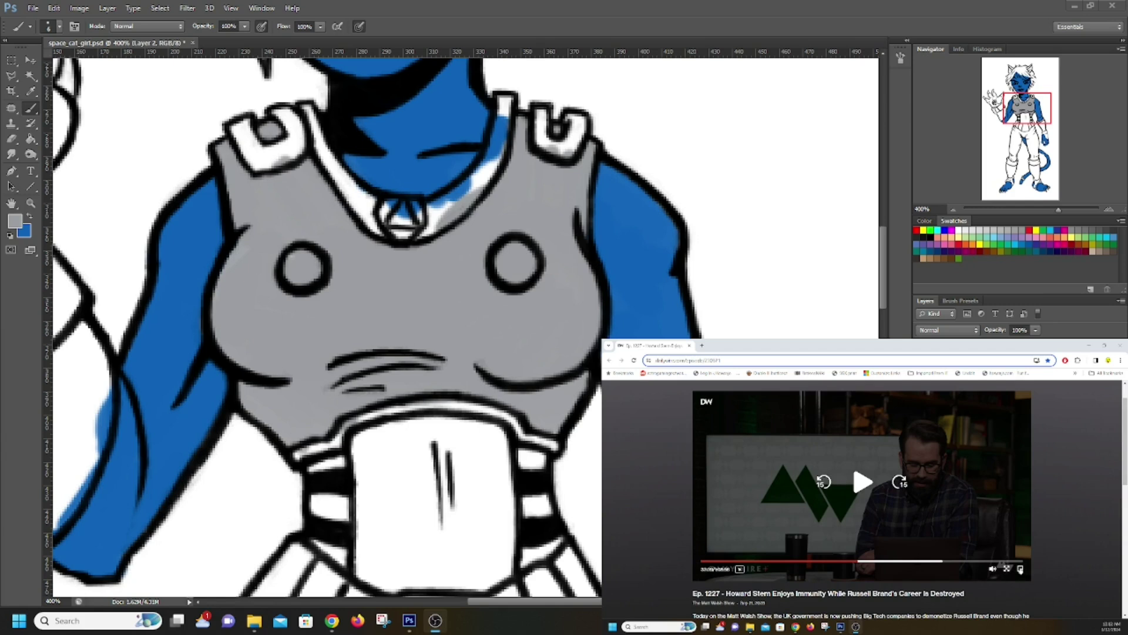
# Step: Show the browser video at full size and pause its playback
pyautogui.click(1008, 569)
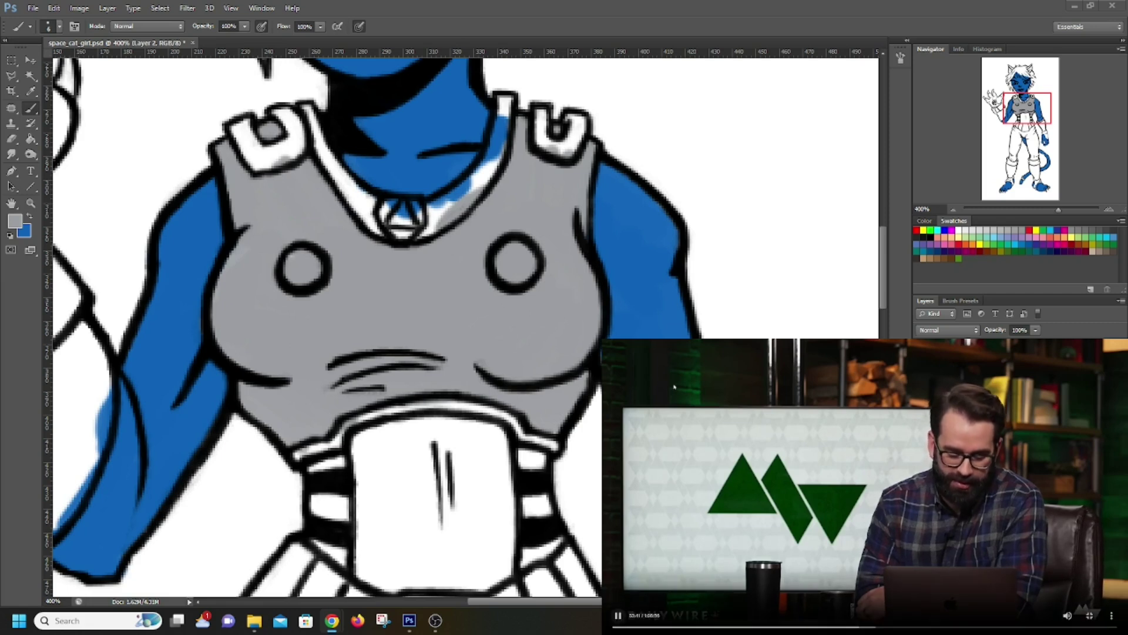
pyautogui.moveTo(1027, 108); pyautogui.dragTo(1007, 108)
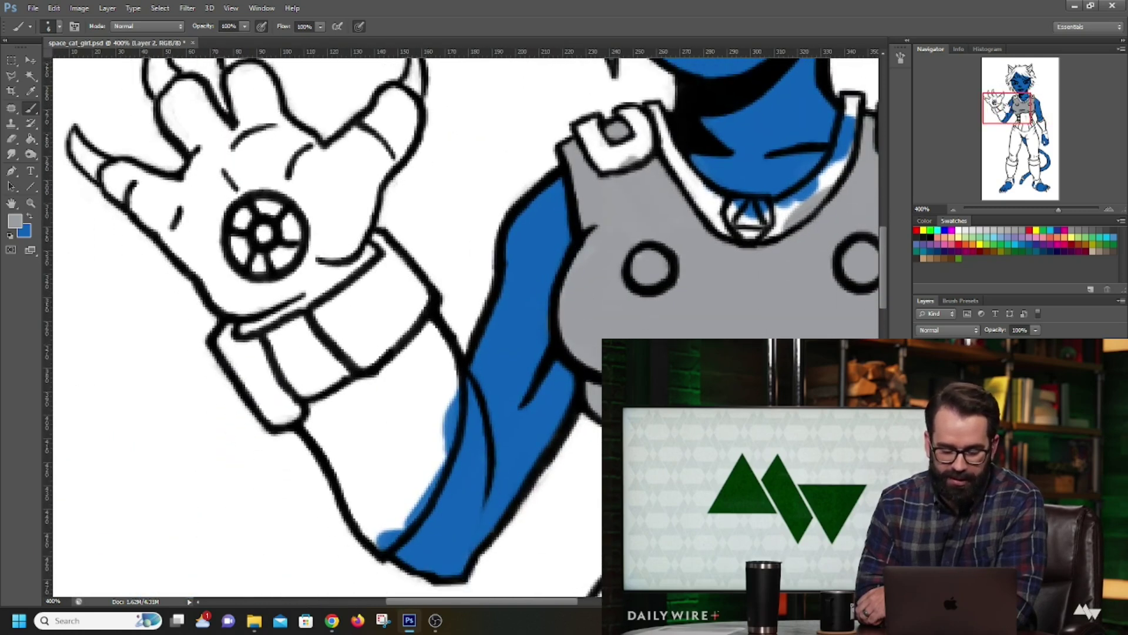
pyautogui.moveTo(618, 616)
pyautogui.click(619, 615)
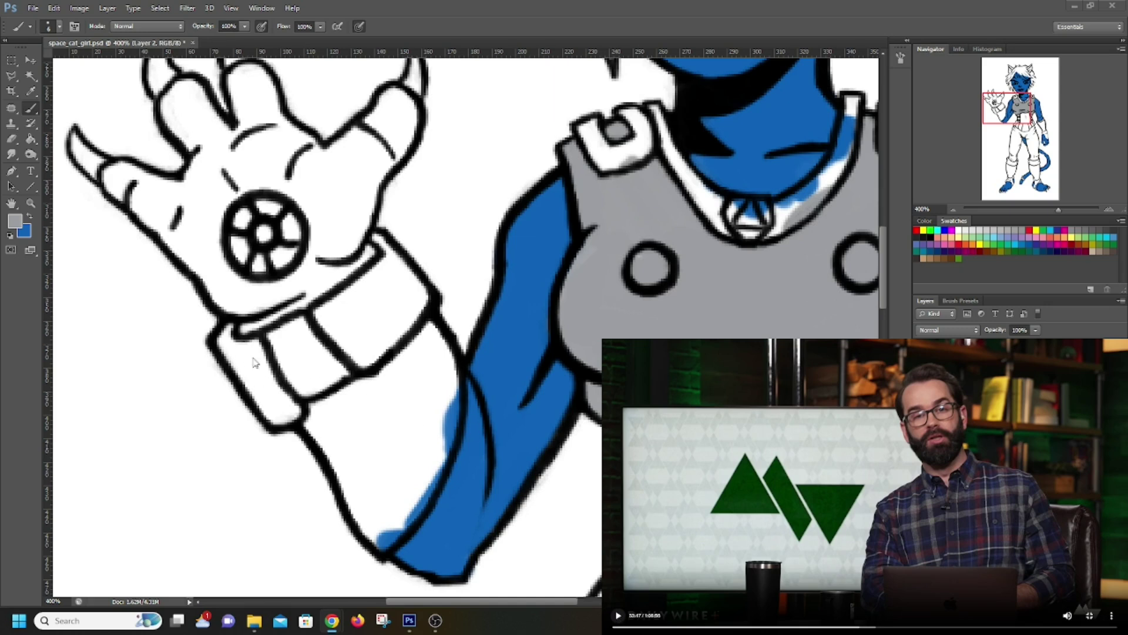
# Step: Paint the middle band of the raised arm's wrist cuff with the current light gray
pyautogui.click(285, 359)
pyautogui.moveTo(277, 338)
pyautogui.mouseDown()
pyautogui.moveTo(294, 384)
pyautogui.moveTo(282, 335)
pyautogui.moveTo(310, 326)
pyautogui.moveTo(288, 373)
pyautogui.moveTo(339, 370)
pyautogui.moveTo(320, 387)
pyautogui.mouseUp()
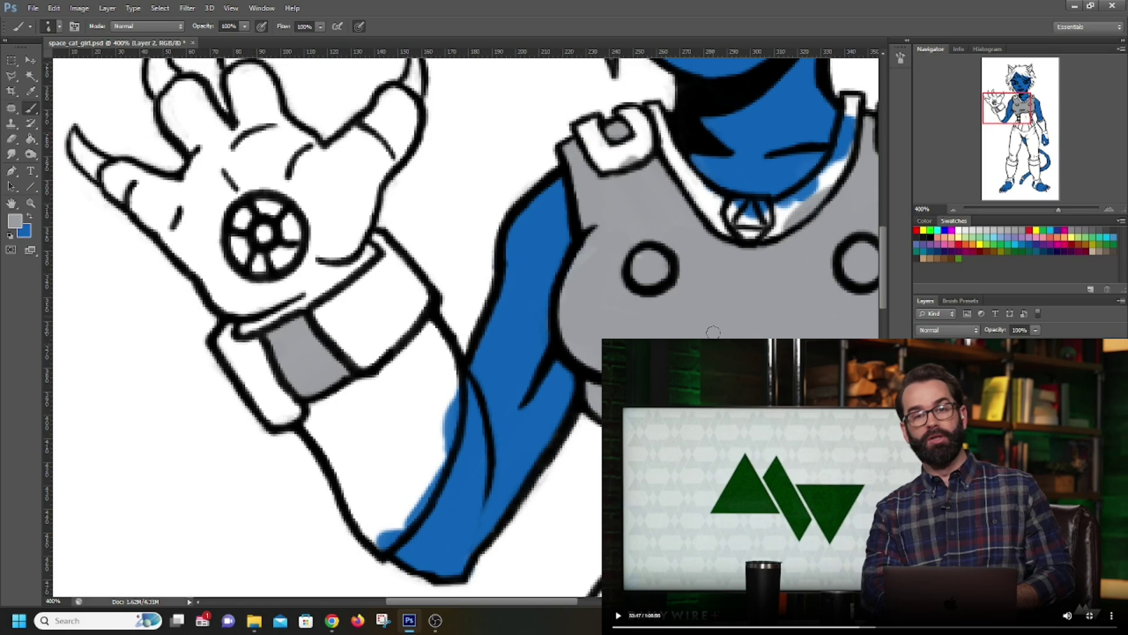
# Step: Set the foreground colour to a dark mustard yellow
pyautogui.click(14, 222)
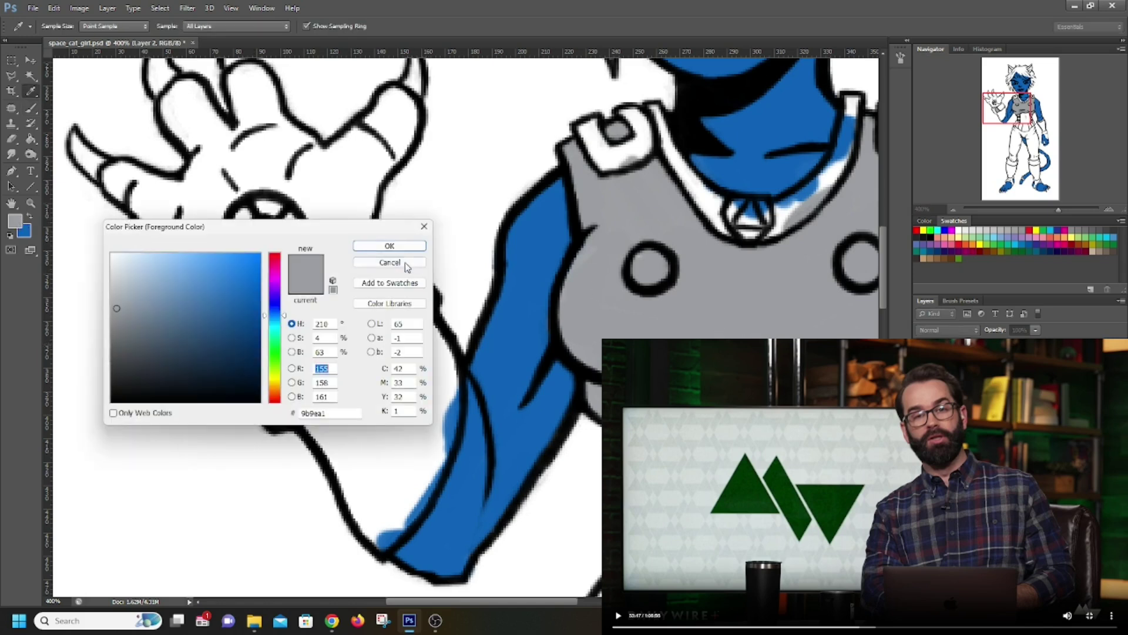
pyautogui.click(277, 380)
pyautogui.click(237, 289)
pyautogui.click(390, 246)
# Step: Paint the raised hand's palm, thumb and fingers mustard yellow, leaving the claws white
pyautogui.moveTo(141, 194)
pyautogui.mouseDown()
pyautogui.moveTo(252, 324)
pyautogui.moveTo(372, 254)
pyautogui.moveTo(282, 291)
pyautogui.moveTo(221, 293)
pyautogui.moveTo(269, 304)
pyautogui.moveTo(281, 284)
pyautogui.moveTo(312, 280)
pyautogui.moveTo(282, 254)
pyautogui.moveTo(336, 264)
pyautogui.moveTo(367, 242)
pyautogui.mouseUp()
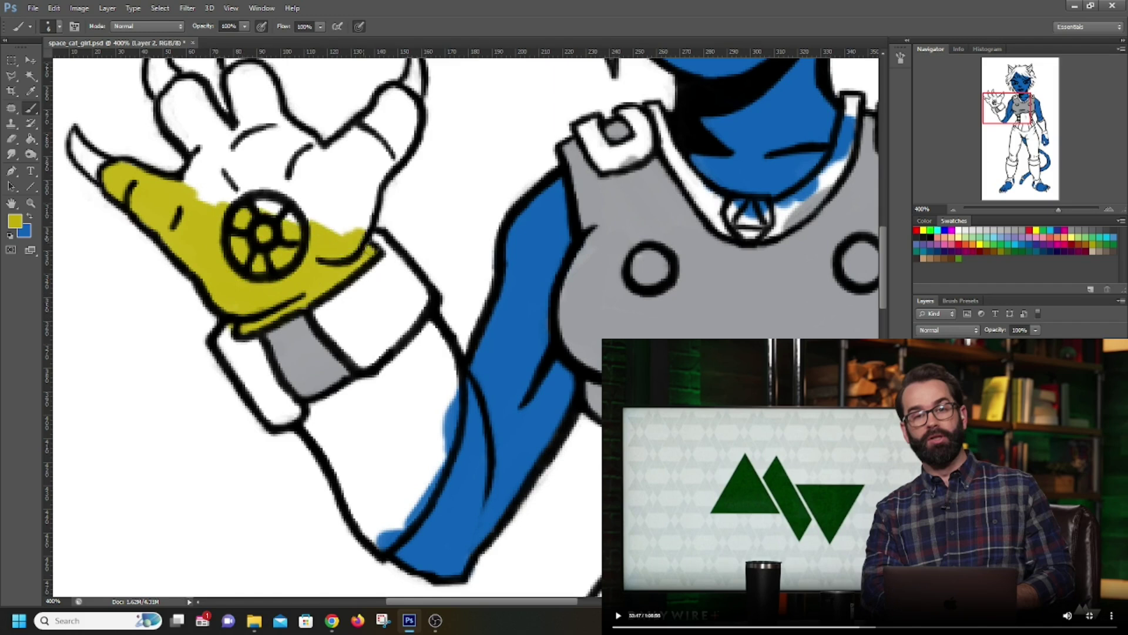
pyautogui.scroll(5, 106, 281)
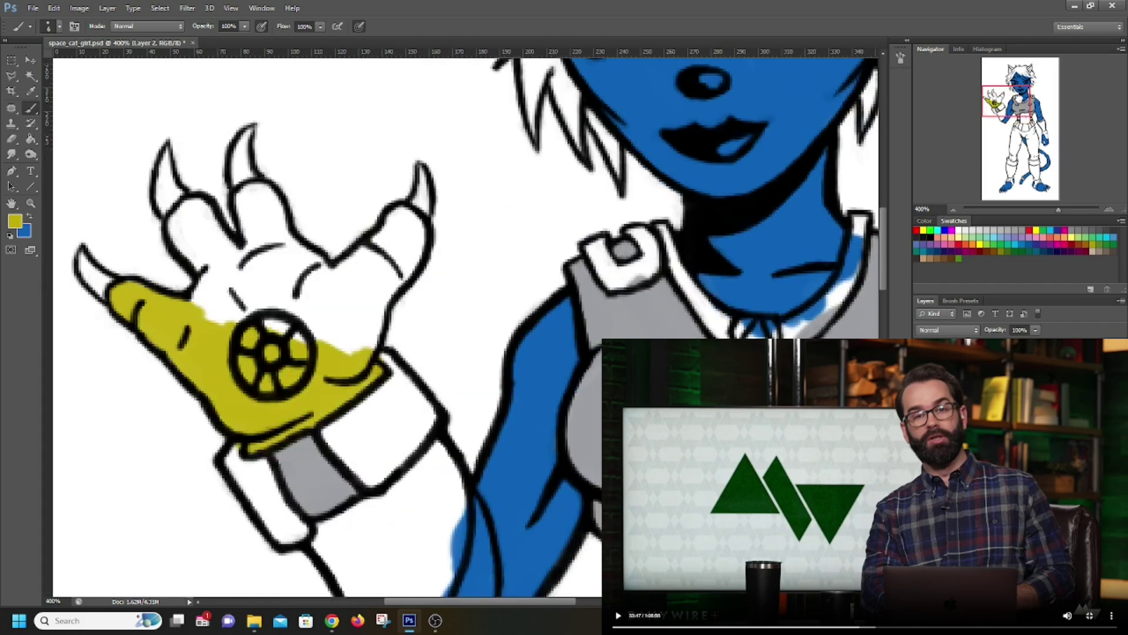
pyautogui.hscroll(1, 105, 281)
pyautogui.moveTo(170, 286)
pyautogui.mouseDown()
pyautogui.moveTo(142, 247)
pyautogui.moveTo(140, 260)
pyautogui.moveTo(151, 229)
pyautogui.moveTo(185, 258)
pyautogui.moveTo(154, 228)
pyautogui.moveTo(169, 308)
pyautogui.moveTo(200, 277)
pyautogui.moveTo(189, 291)
pyautogui.moveTo(229, 335)
pyautogui.moveTo(214, 343)
pyautogui.moveTo(288, 371)
pyautogui.moveTo(232, 323)
pyautogui.moveTo(299, 335)
pyautogui.moveTo(236, 296)
pyautogui.moveTo(282, 312)
pyautogui.mouseUp()
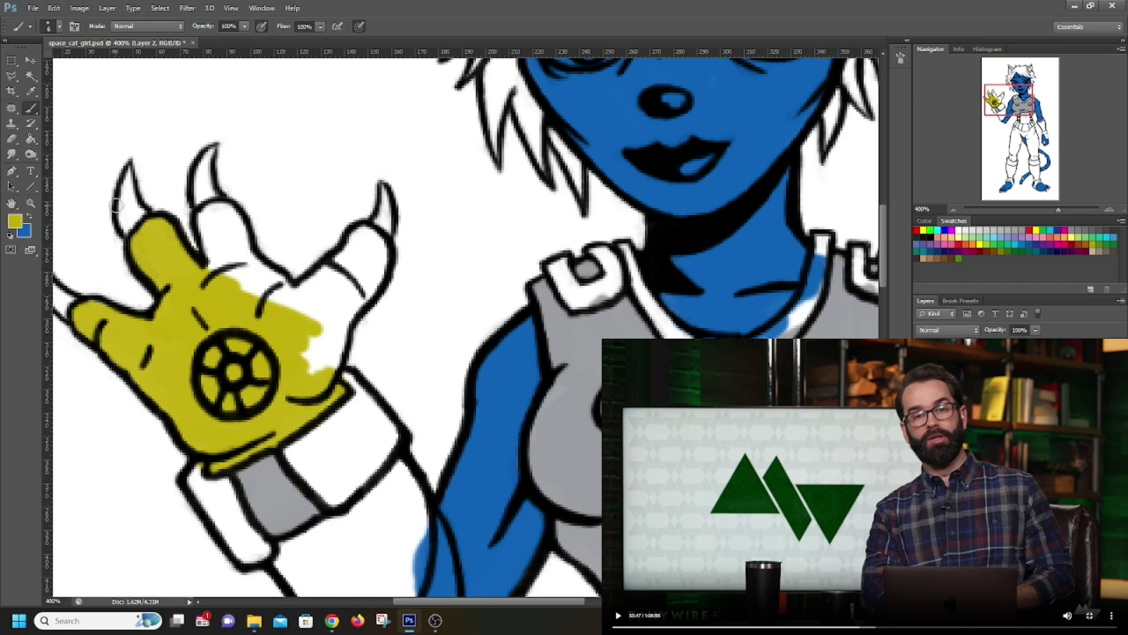
pyautogui.moveTo(198, 277)
pyautogui.mouseDown()
pyautogui.moveTo(215, 262)
pyautogui.moveTo(221, 274)
pyautogui.moveTo(205, 226)
pyautogui.moveTo(231, 229)
pyautogui.moveTo(219, 217)
pyautogui.moveTo(246, 288)
pyautogui.moveTo(279, 305)
pyautogui.moveTo(361, 285)
pyautogui.moveTo(380, 262)
pyautogui.moveTo(352, 302)
pyautogui.moveTo(300, 304)
pyautogui.moveTo(324, 288)
pyautogui.moveTo(316, 325)
pyautogui.moveTo(333, 309)
pyautogui.moveTo(318, 380)
pyautogui.moveTo(351, 309)
pyautogui.mouseUp()
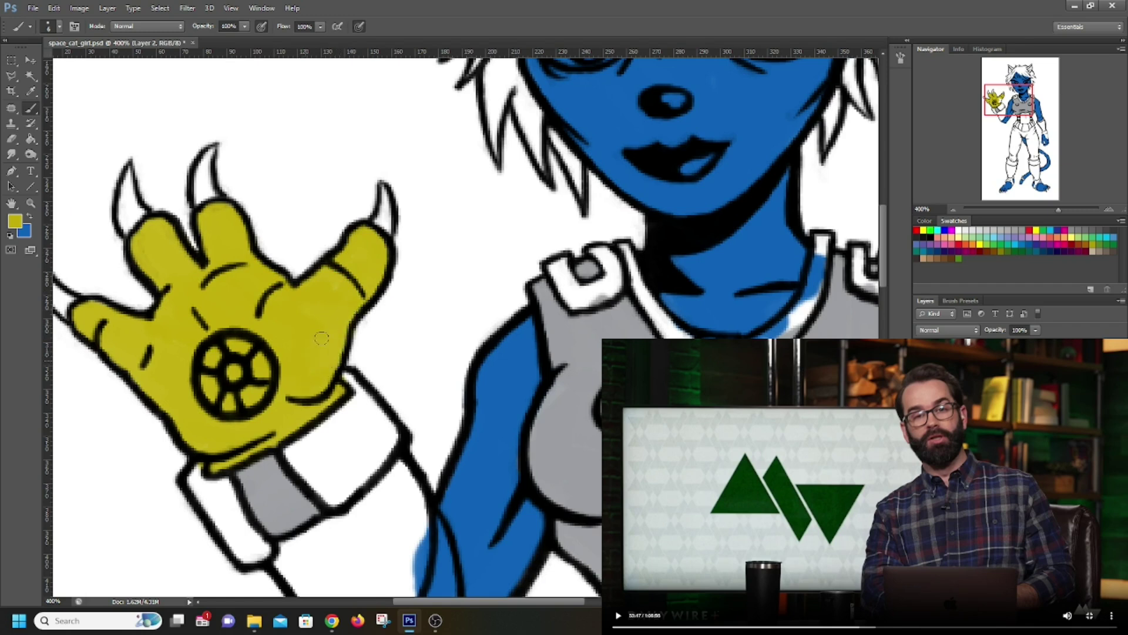
pyautogui.press('e')
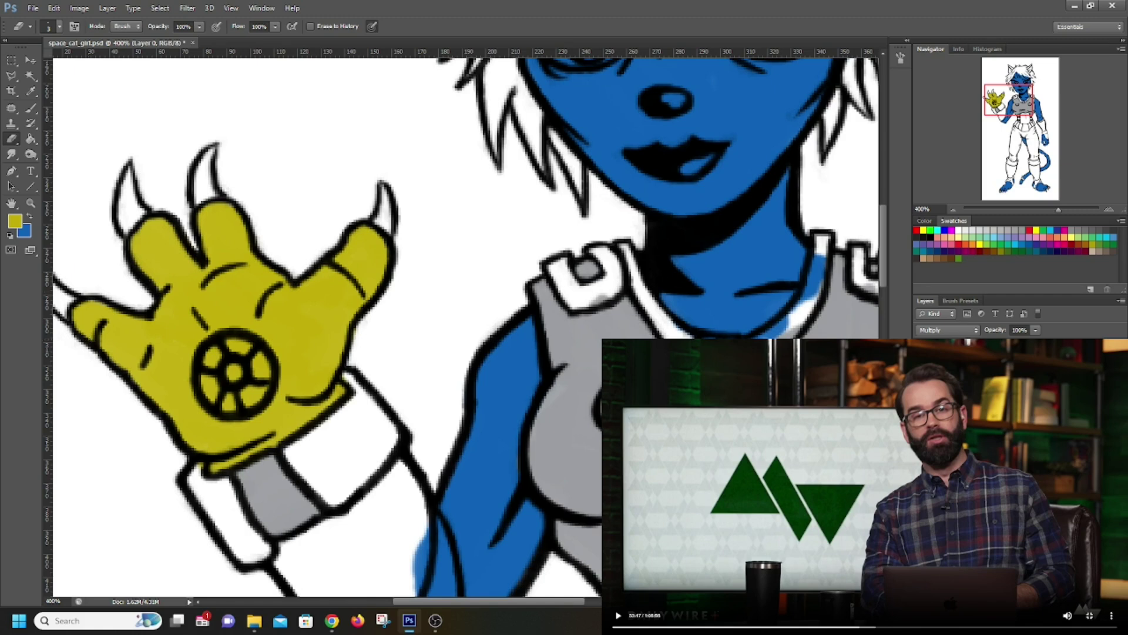
# Step: Paint the raised forearm between the wrist cuff and the elbow mustard yellow, covering the stray blue along its edge
pyautogui.press('b')
pyautogui.scroll(-5, 347, 372)
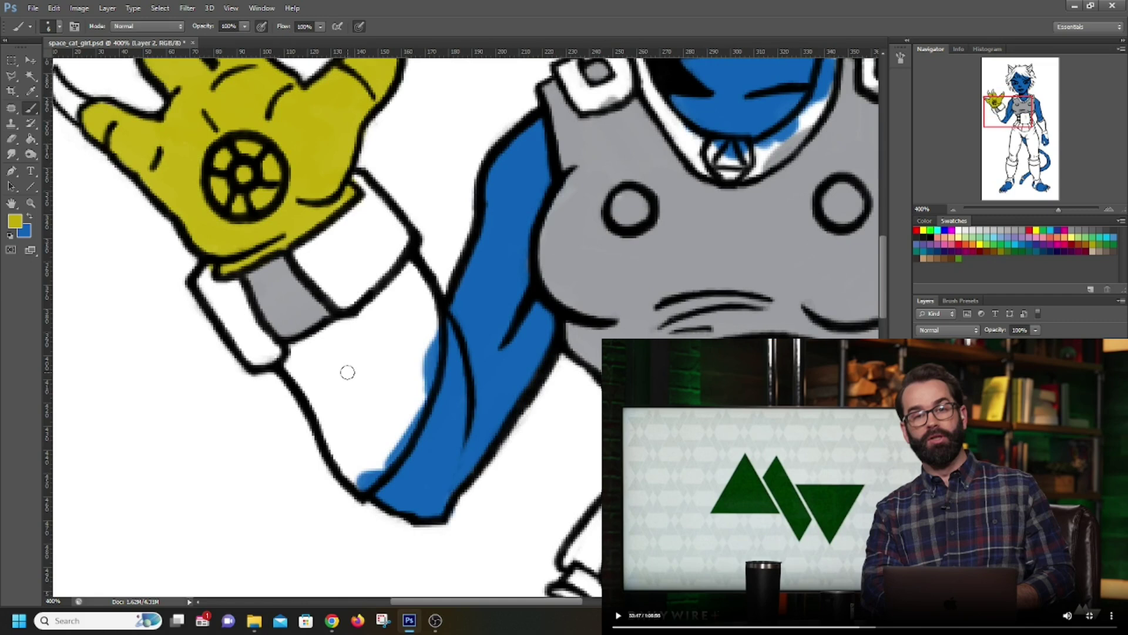
pyautogui.moveTo(293, 354)
pyautogui.mouseDown()
pyautogui.moveTo(321, 414)
pyautogui.moveTo(337, 420)
pyautogui.moveTo(338, 401)
pyautogui.moveTo(366, 392)
pyautogui.moveTo(332, 329)
pyautogui.moveTo(351, 332)
pyautogui.moveTo(346, 321)
pyautogui.moveTo(395, 379)
pyautogui.moveTo(414, 369)
pyautogui.moveTo(414, 331)
pyautogui.moveTo(389, 276)
pyautogui.moveTo(428, 347)
pyautogui.moveTo(407, 273)
pyautogui.moveTo(425, 307)
pyautogui.mouseUp()
pyautogui.moveTo(324, 406)
pyautogui.mouseDown()
pyautogui.moveTo(345, 429)
pyautogui.moveTo(325, 399)
pyautogui.moveTo(338, 451)
pyautogui.moveTo(329, 427)
pyautogui.mouseUp()
pyautogui.moveTo(356, 473)
pyautogui.mouseDown()
pyautogui.moveTo(401, 433)
pyautogui.moveTo(372, 478)
pyautogui.moveTo(377, 460)
pyautogui.moveTo(347, 474)
pyautogui.mouseUp()
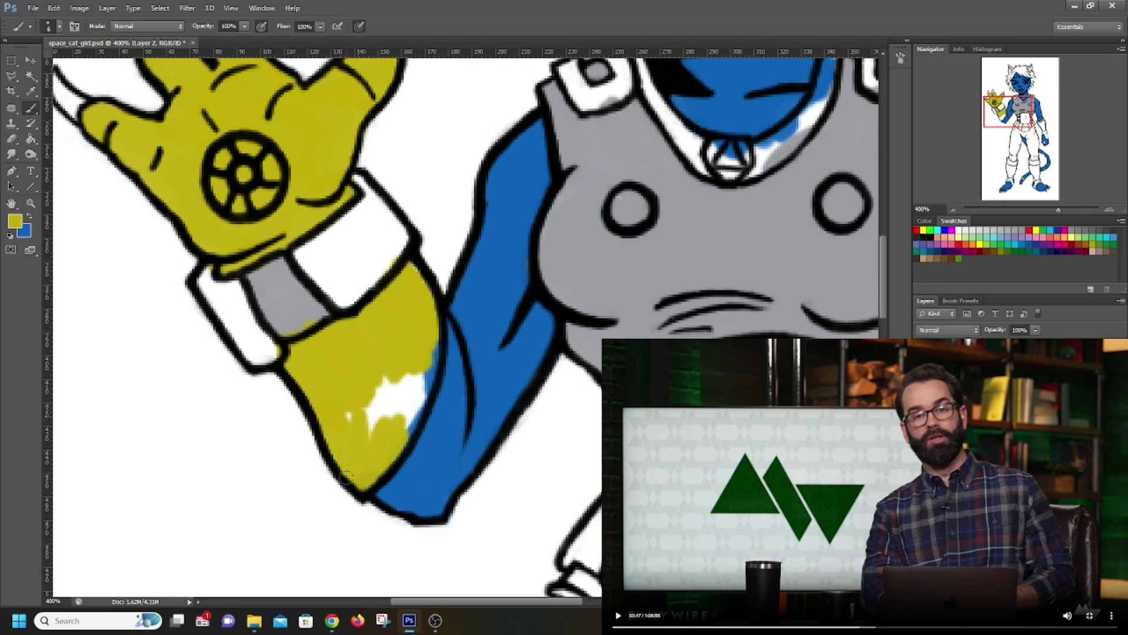
pyautogui.moveTo(367, 434)
pyautogui.mouseDown()
pyautogui.moveTo(373, 405)
pyautogui.moveTo(430, 365)
pyautogui.moveTo(422, 338)
pyautogui.mouseUp()
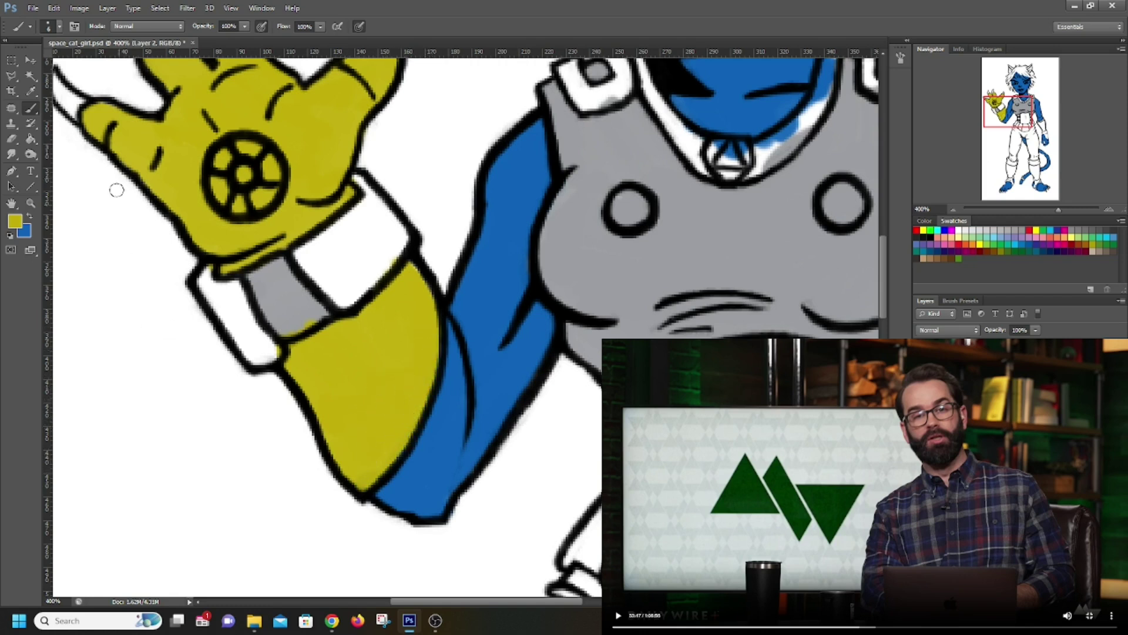
# Step: Keep the yellow as background colour and set the foreground to the gray sampled from the cuff's middle band
pyautogui.click(28, 219)
pyautogui.click(15, 221)
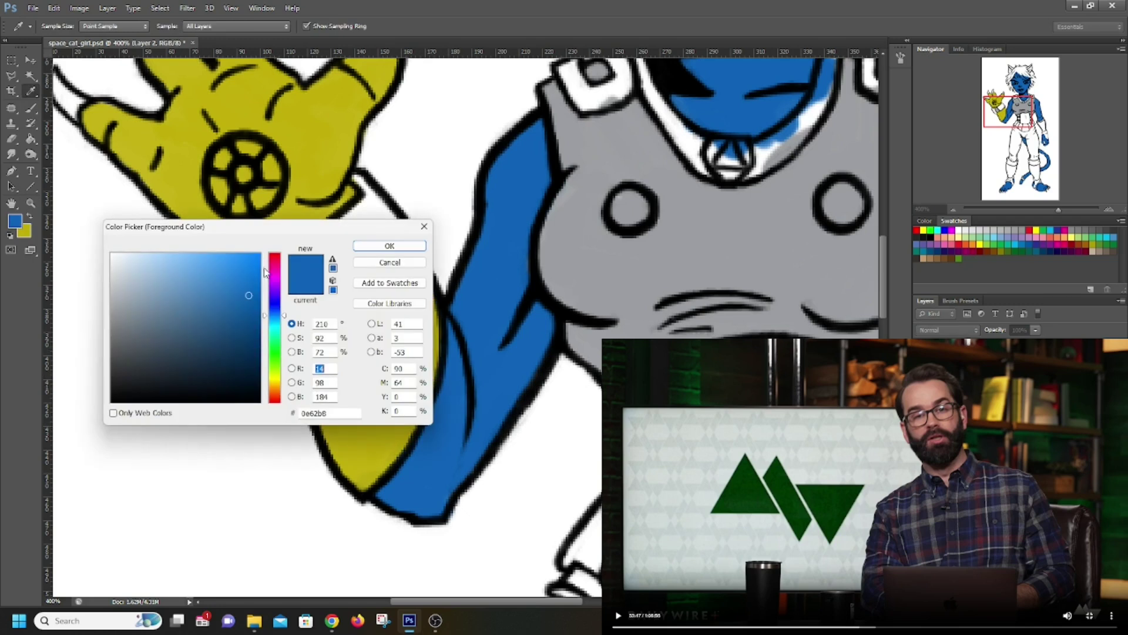
pyautogui.moveTo(249, 233)
pyautogui.mouseDown()
pyautogui.moveTo(597, 226)
pyautogui.moveTo(561, 256)
pyautogui.mouseUp()
pyautogui.click(276, 297)
pyautogui.press('Return')
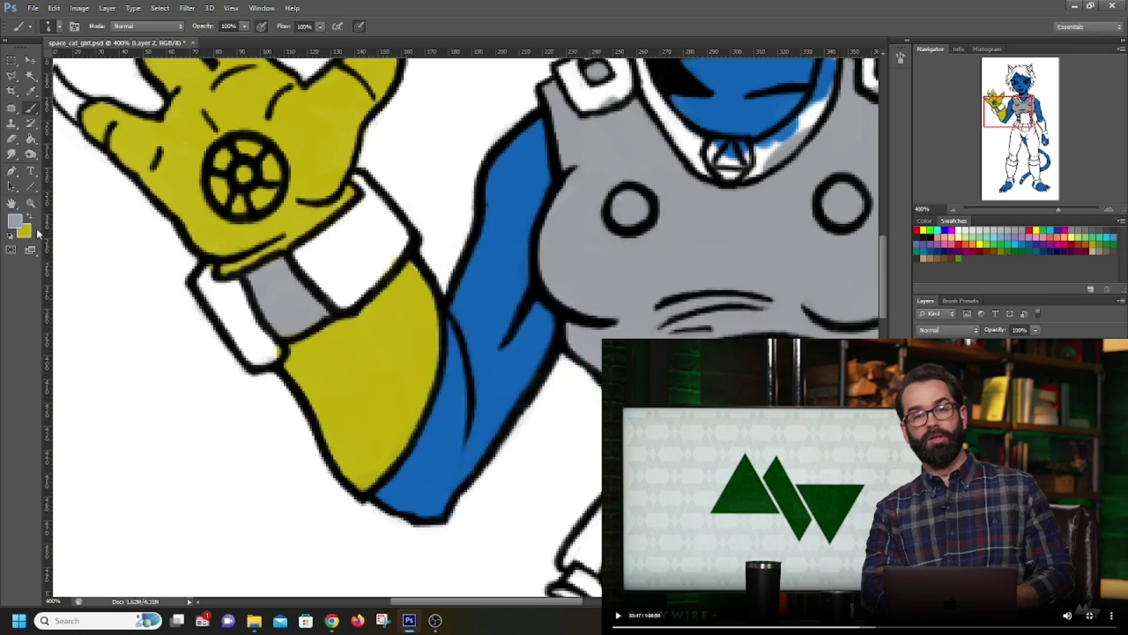
# Step: Darken the foreground colour to a neutral dark gray and paint both outer sections of the wrist cuff with it
pyautogui.click(14, 222)
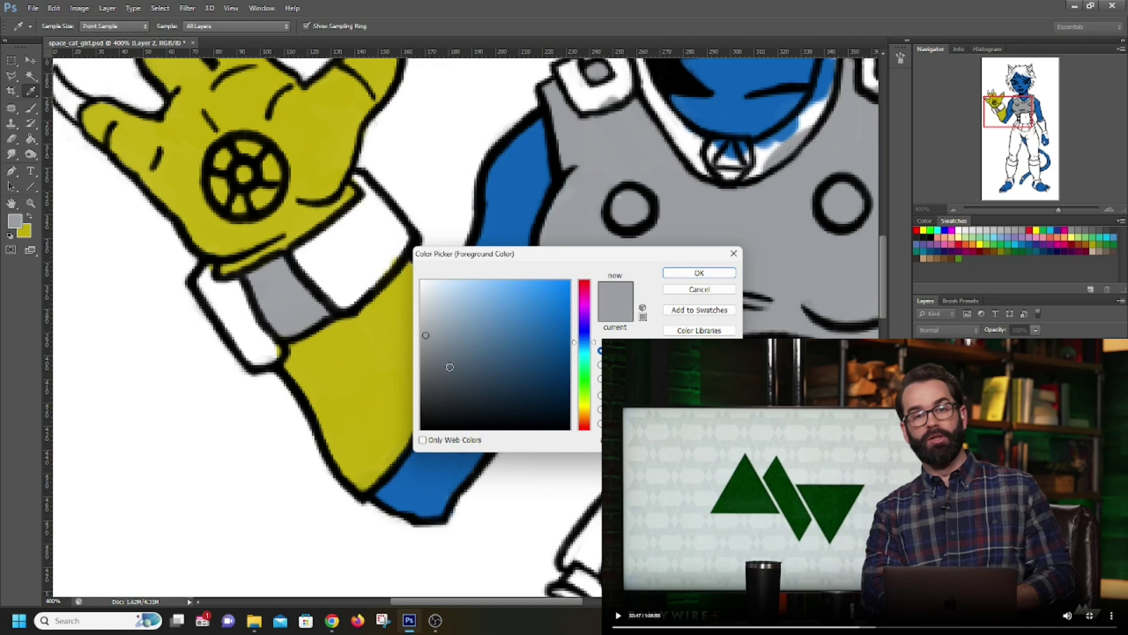
pyautogui.moveTo(426, 374); pyautogui.dragTo(419, 375)
pyautogui.click(672, 275)
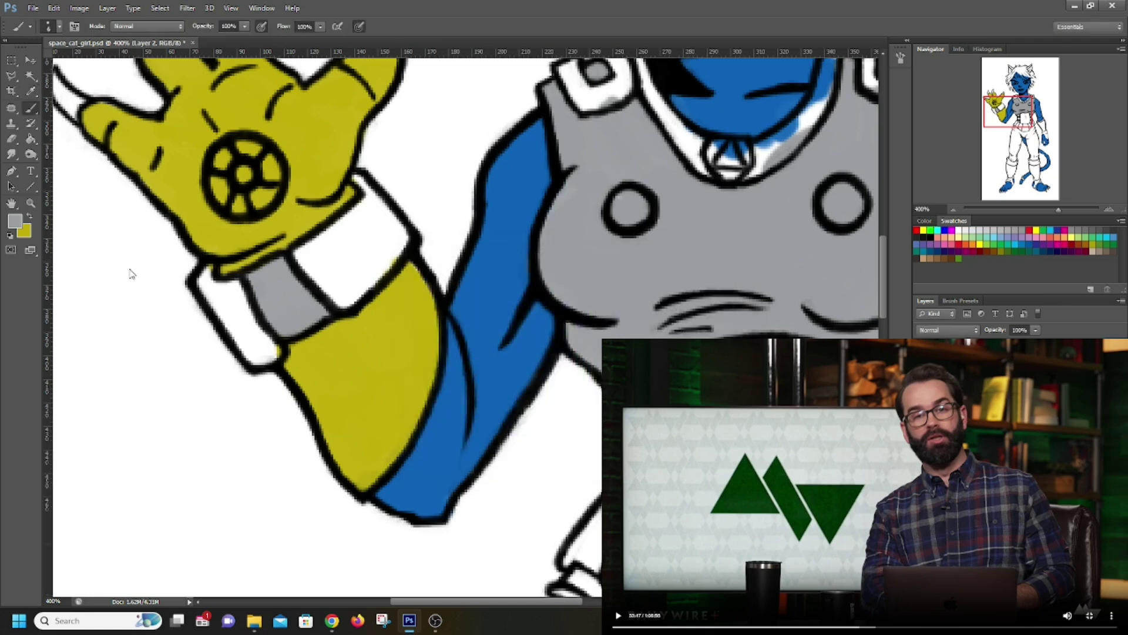
pyautogui.moveTo(200, 283)
pyautogui.mouseDown()
pyautogui.moveTo(360, 179)
pyautogui.moveTo(401, 242)
pyautogui.moveTo(397, 223)
pyautogui.moveTo(366, 275)
pyautogui.moveTo(397, 248)
pyautogui.mouseUp()
pyautogui.moveTo(356, 294)
pyautogui.mouseDown()
pyautogui.moveTo(345, 265)
pyautogui.moveTo(320, 252)
pyautogui.moveTo(335, 281)
pyautogui.moveTo(371, 250)
pyautogui.moveTo(380, 226)
pyautogui.mouseUp()
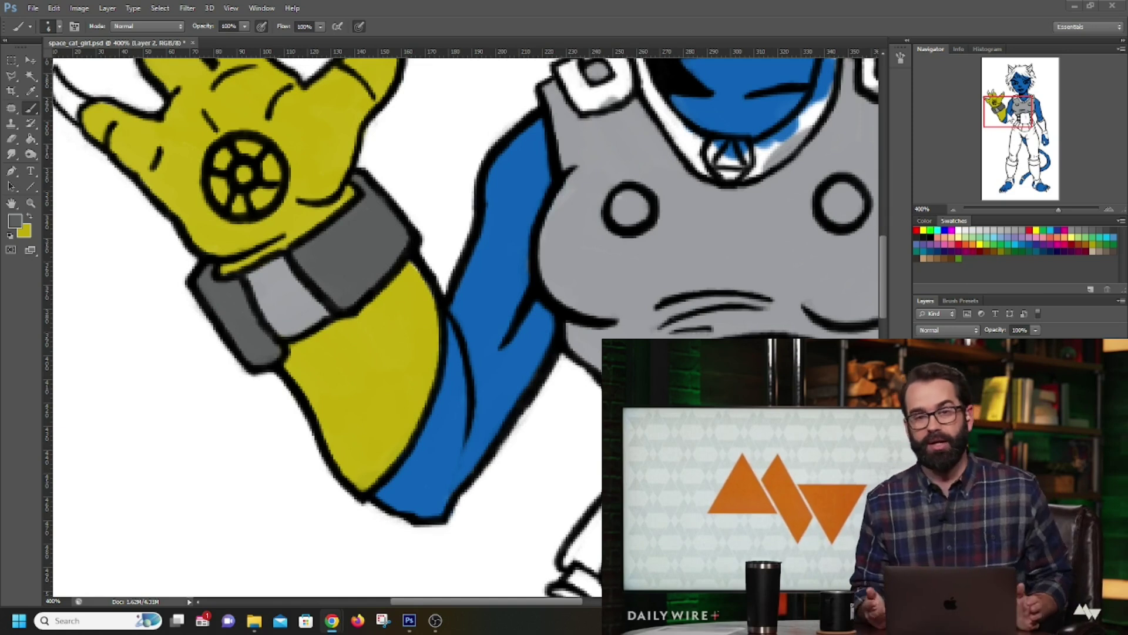
# Step: Choose the white swatch and paint the whites and pupil highlights of both of the character's eyes
pyautogui.moveTo(668, 243); pyautogui.dragTo(530, 281)
pyautogui.scroll(10, 464, 326)
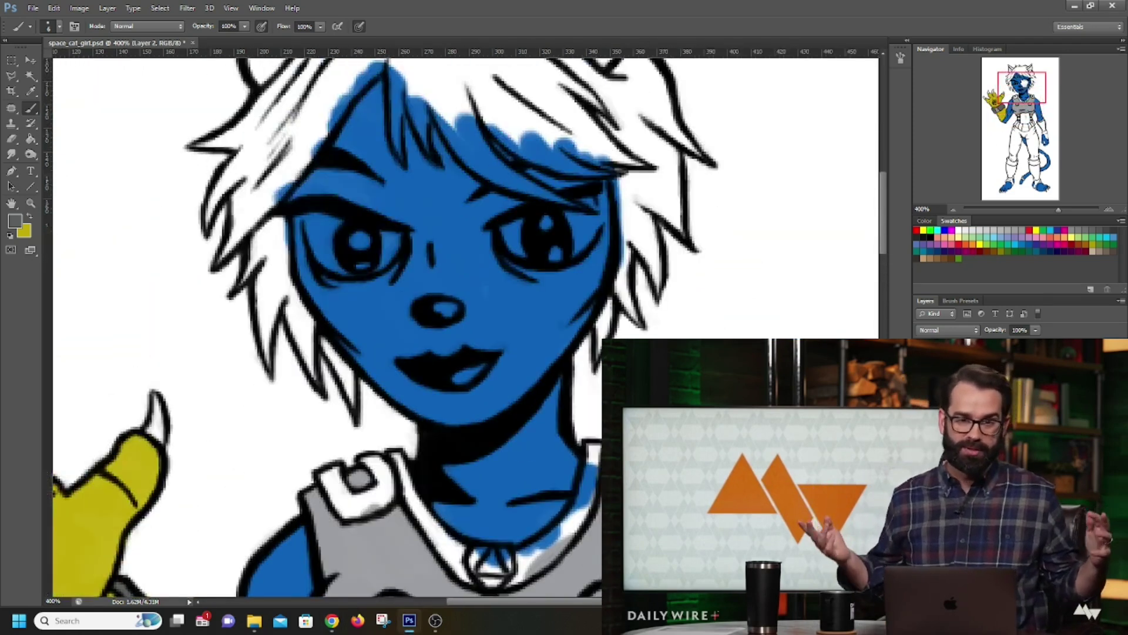
pyautogui.hscroll(-2, 464, 326)
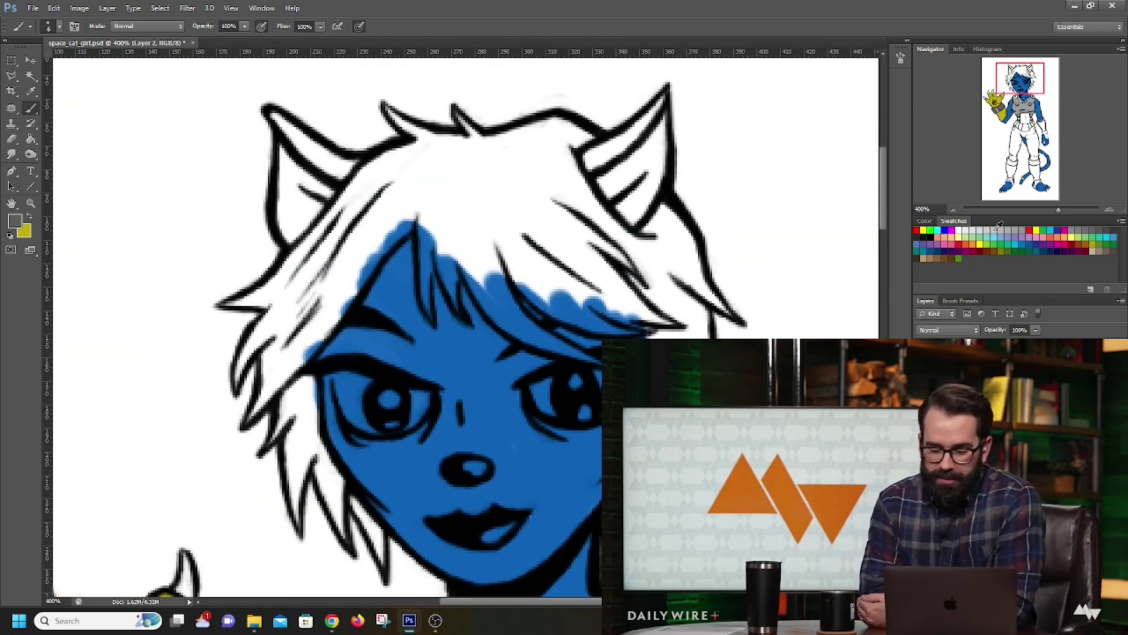
pyautogui.click(964, 228)
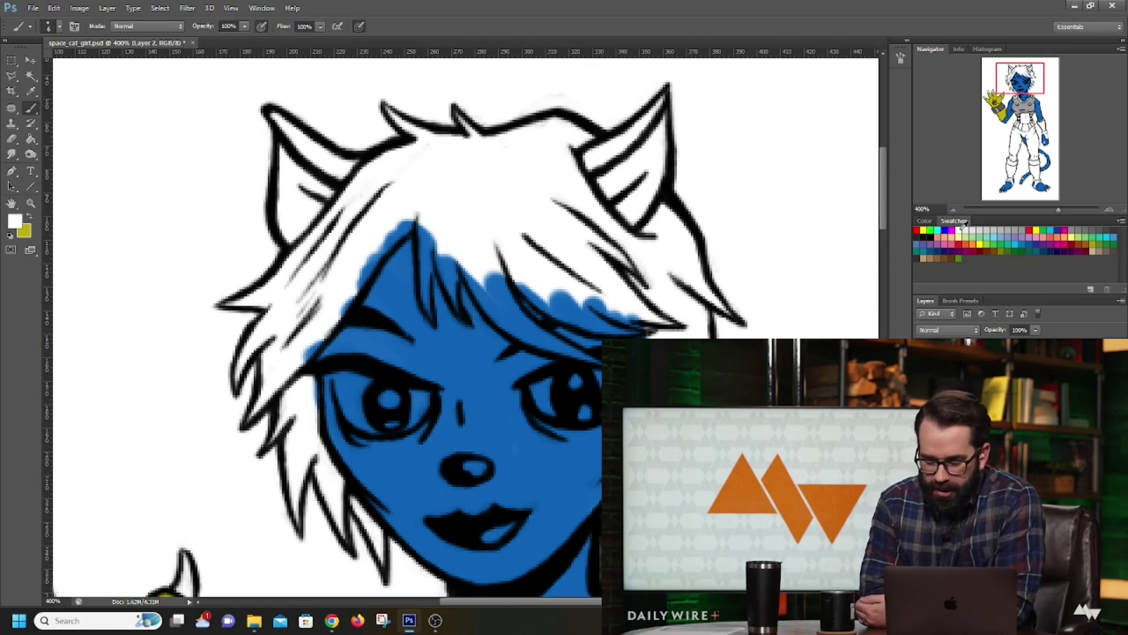
pyautogui.moveTo(359, 410)
pyautogui.mouseDown()
pyautogui.moveTo(344, 386)
pyautogui.moveTo(375, 388)
pyautogui.moveTo(336, 376)
pyautogui.moveTo(378, 427)
pyautogui.moveTo(359, 405)
pyautogui.mouseUp()
pyautogui.click(388, 399)
pyautogui.click(390, 399)
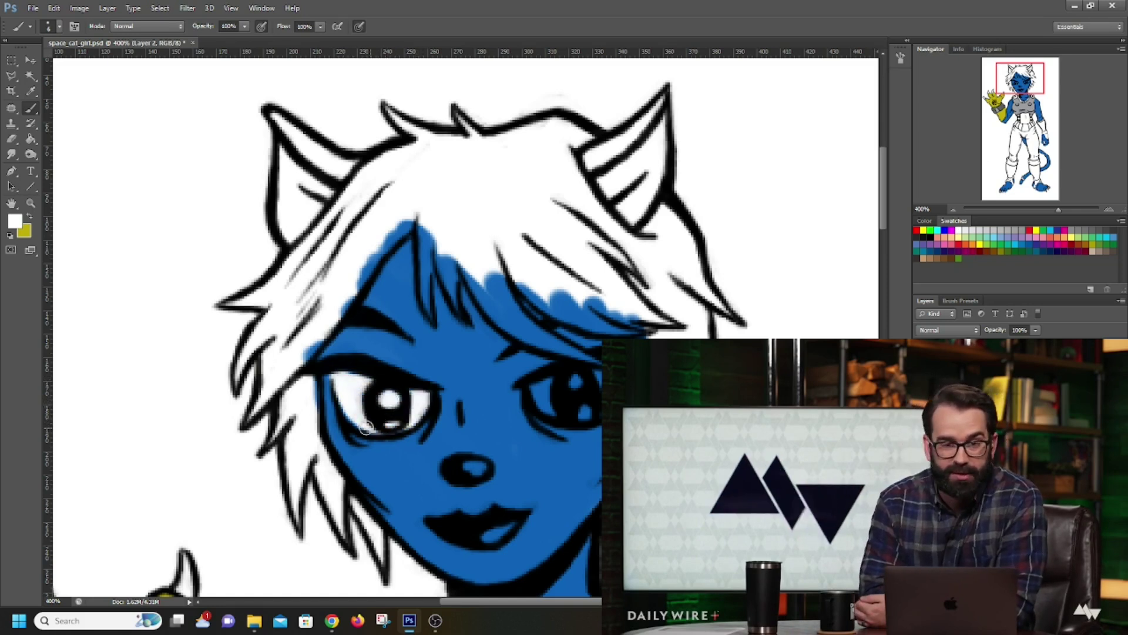
pyautogui.moveTo(538, 396); pyautogui.dragTo(540, 389)
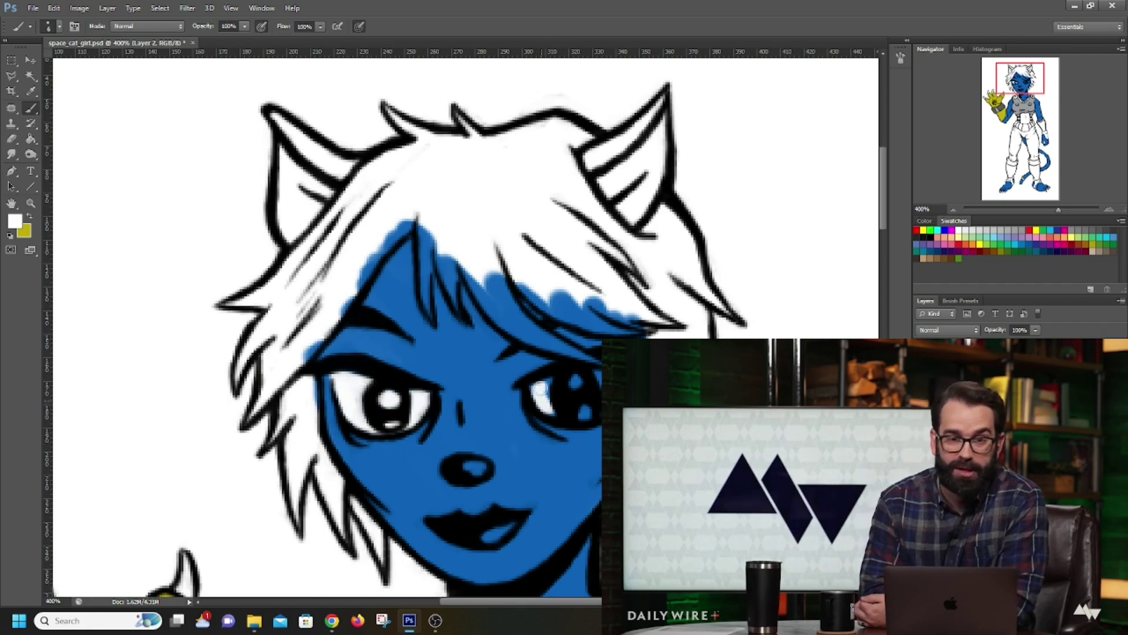
pyautogui.click(576, 383)
pyautogui.click(586, 411)
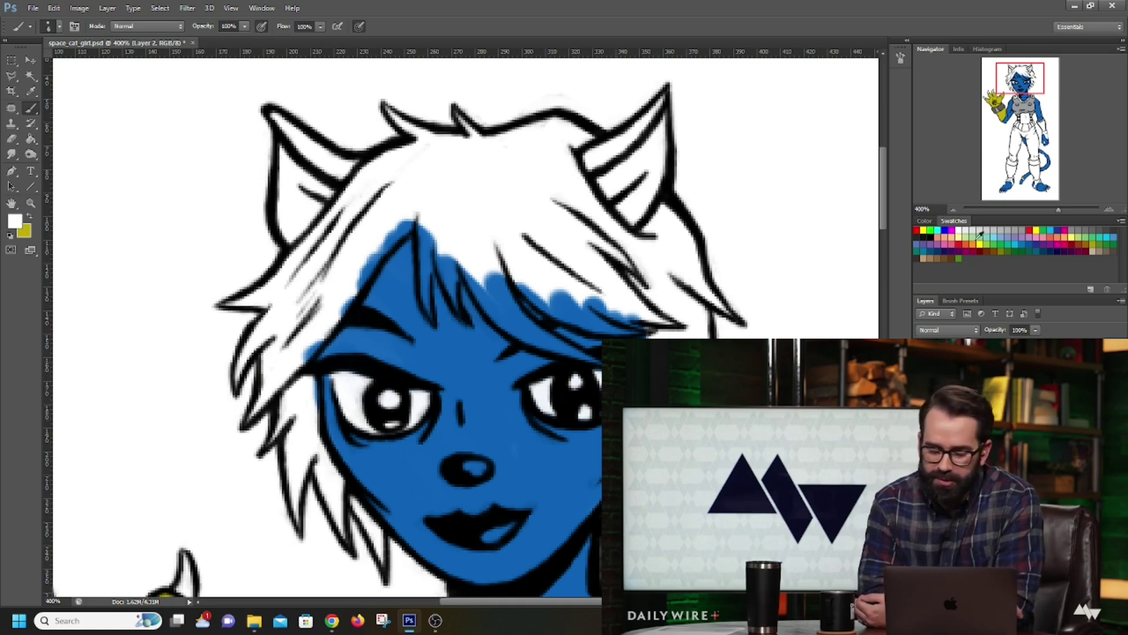
# Step: Paint the nose highlight with the pink swatch and the tongue in the open mouth with pure red
pyautogui.click(950, 243)
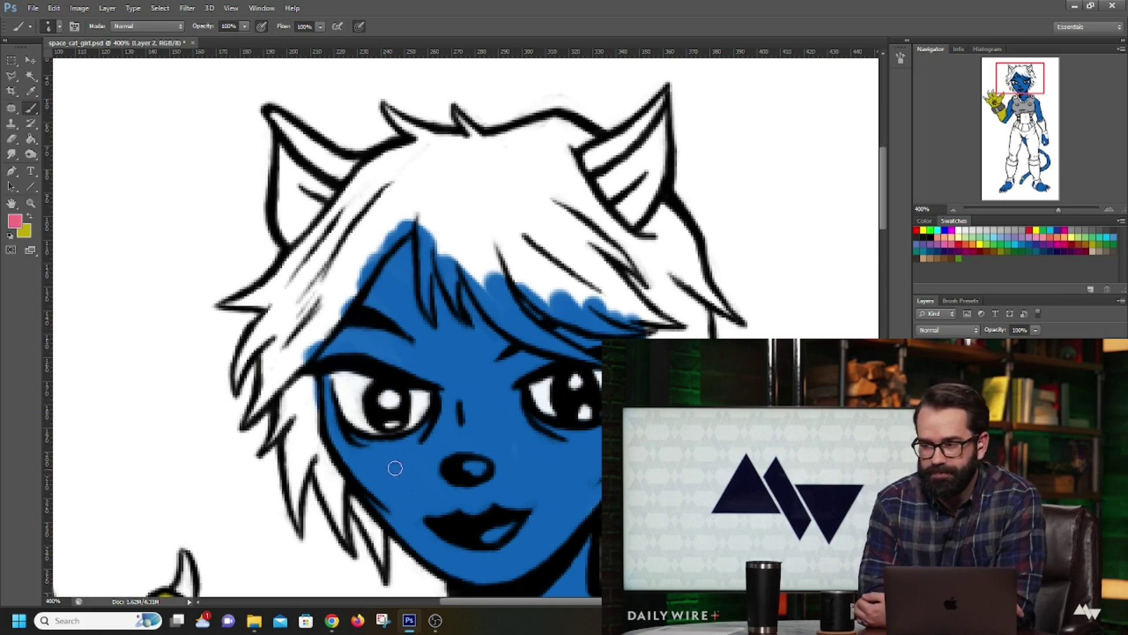
pyautogui.moveTo(480, 468); pyautogui.dragTo(468, 466)
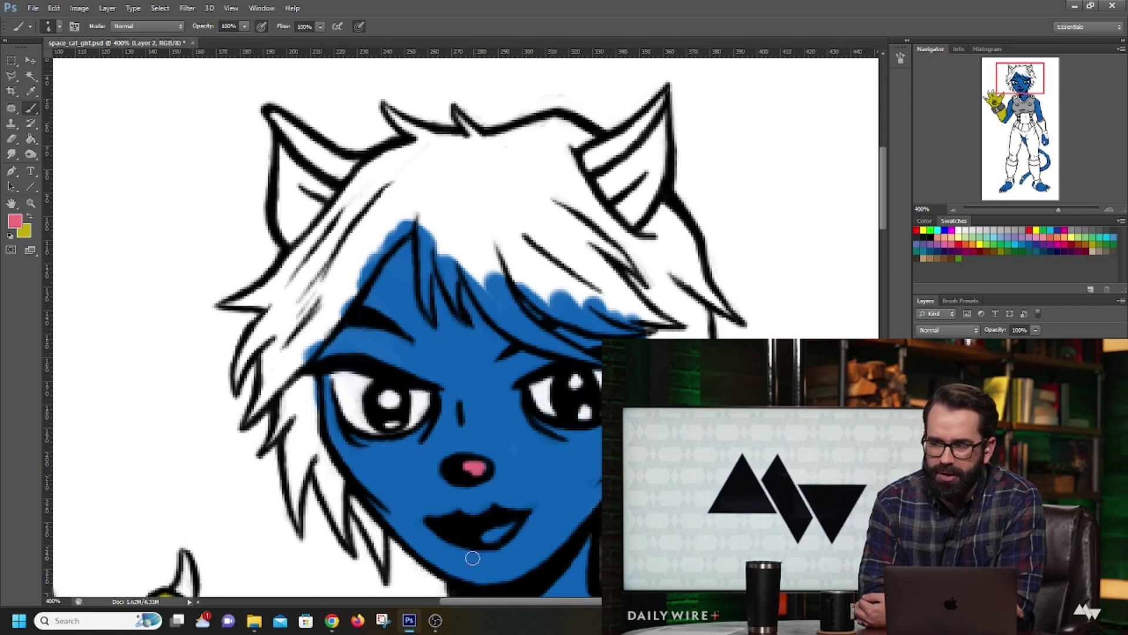
pyautogui.moveTo(477, 533); pyautogui.dragTo(509, 523)
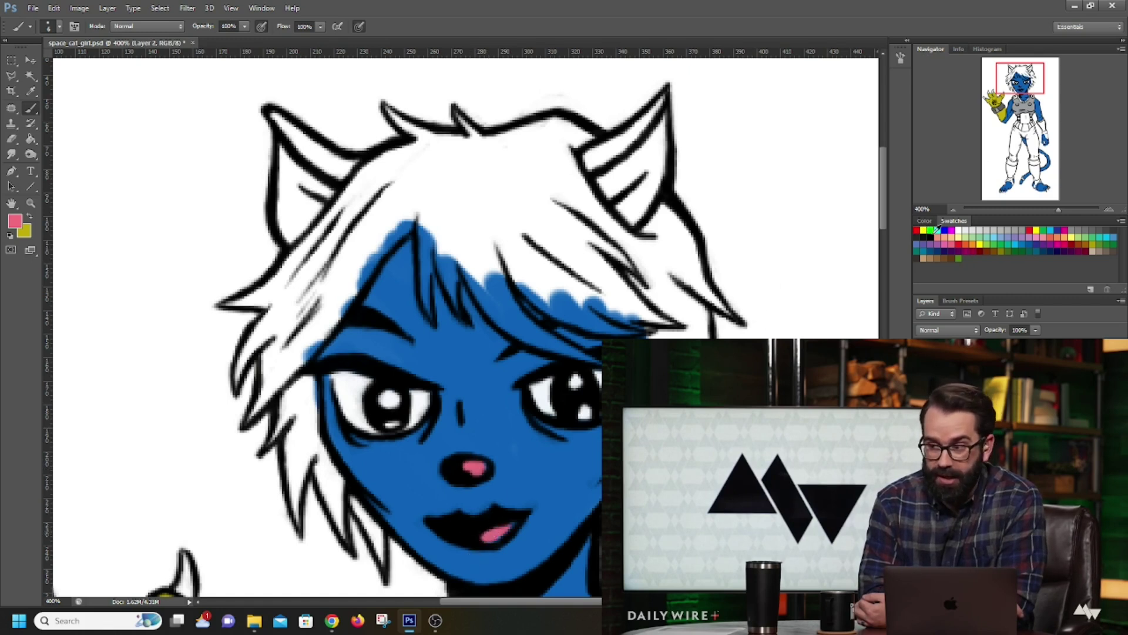
pyautogui.click(917, 230)
pyautogui.moveTo(483, 538); pyautogui.dragTo(509, 520)
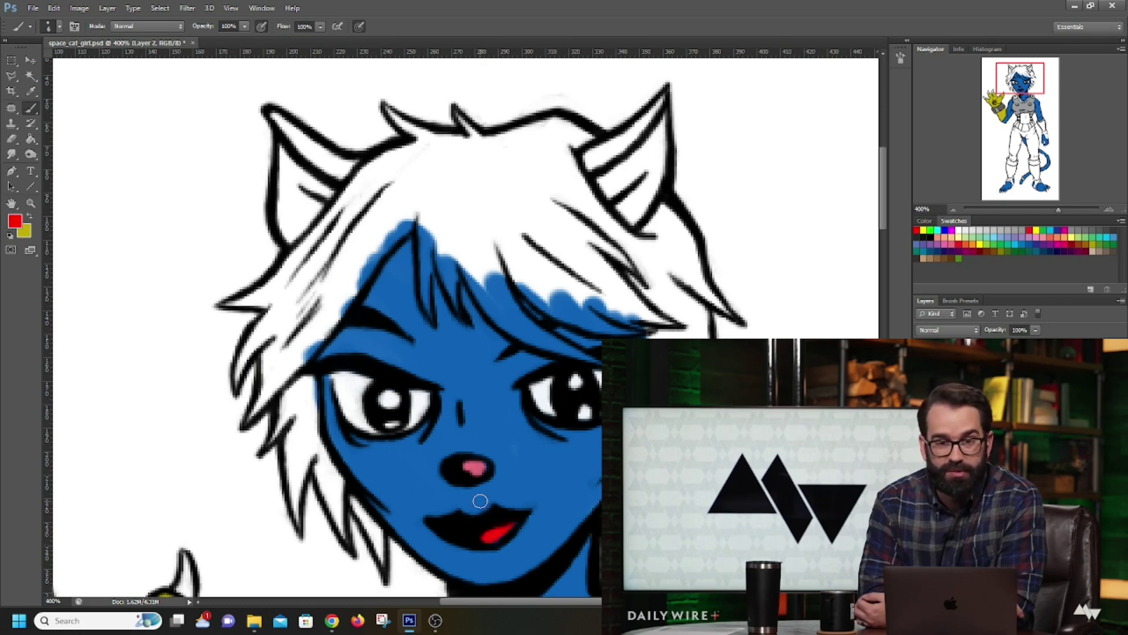
# Step: Keep the red as background colour and set the foreground colour to a bright green
pyautogui.click(29, 219)
pyautogui.click(17, 224)
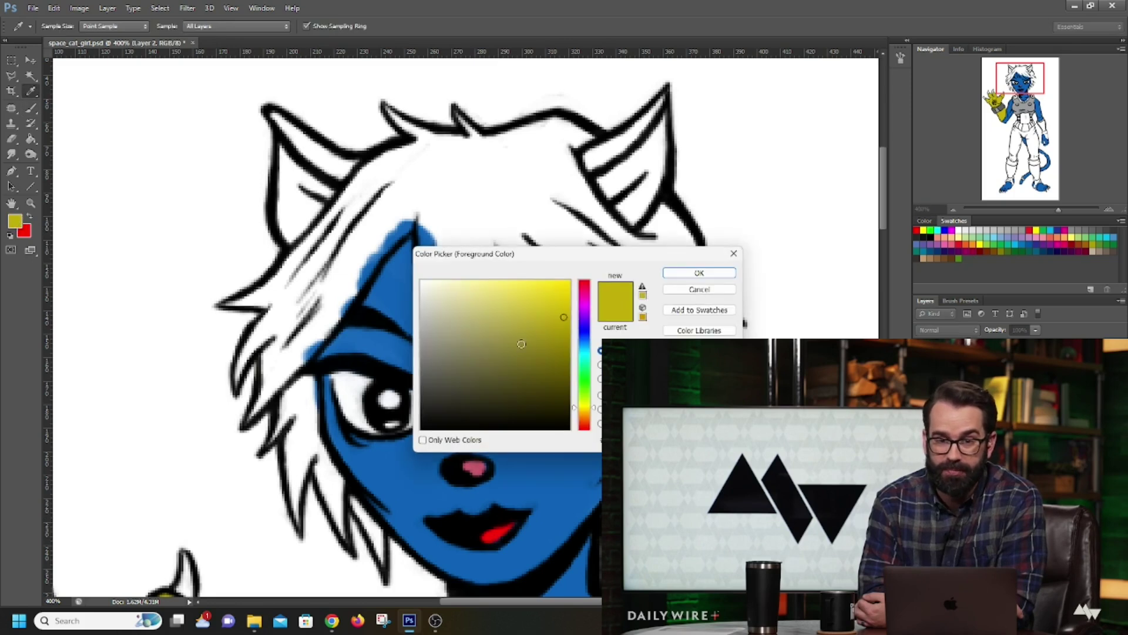
pyautogui.click(589, 381)
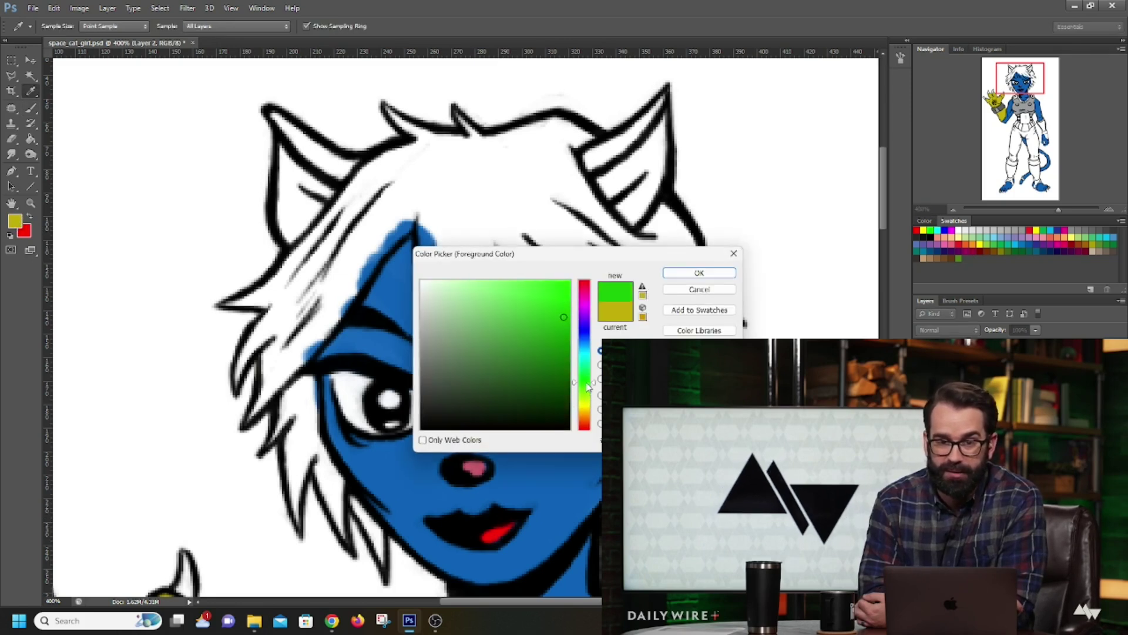
pyautogui.click(592, 344)
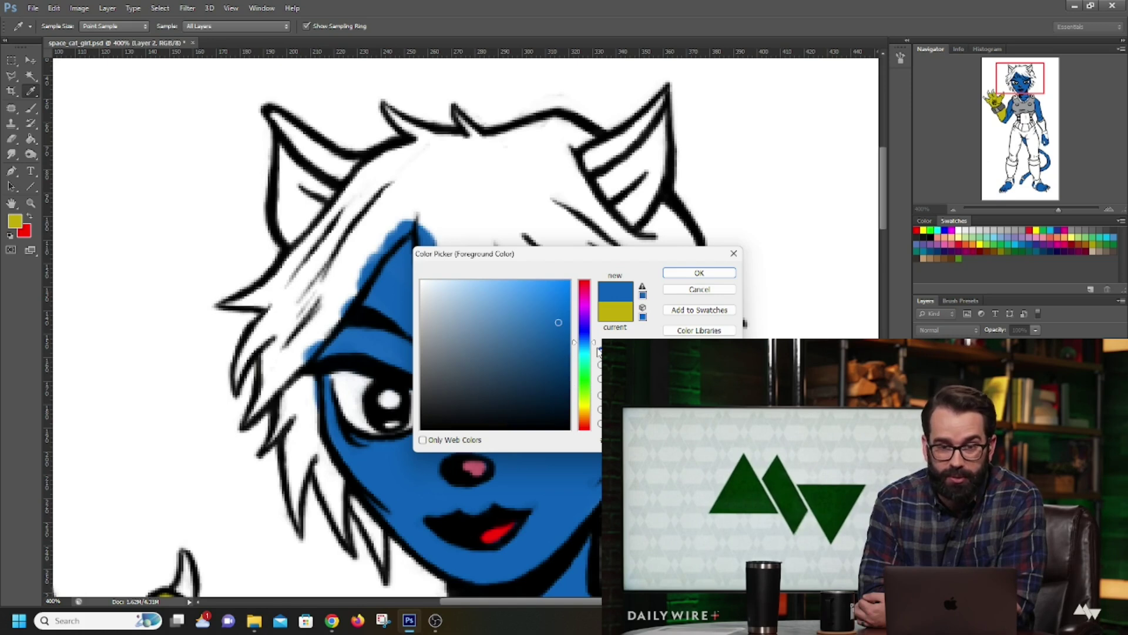
pyautogui.moveTo(599, 392); pyautogui.dragTo(594, 380)
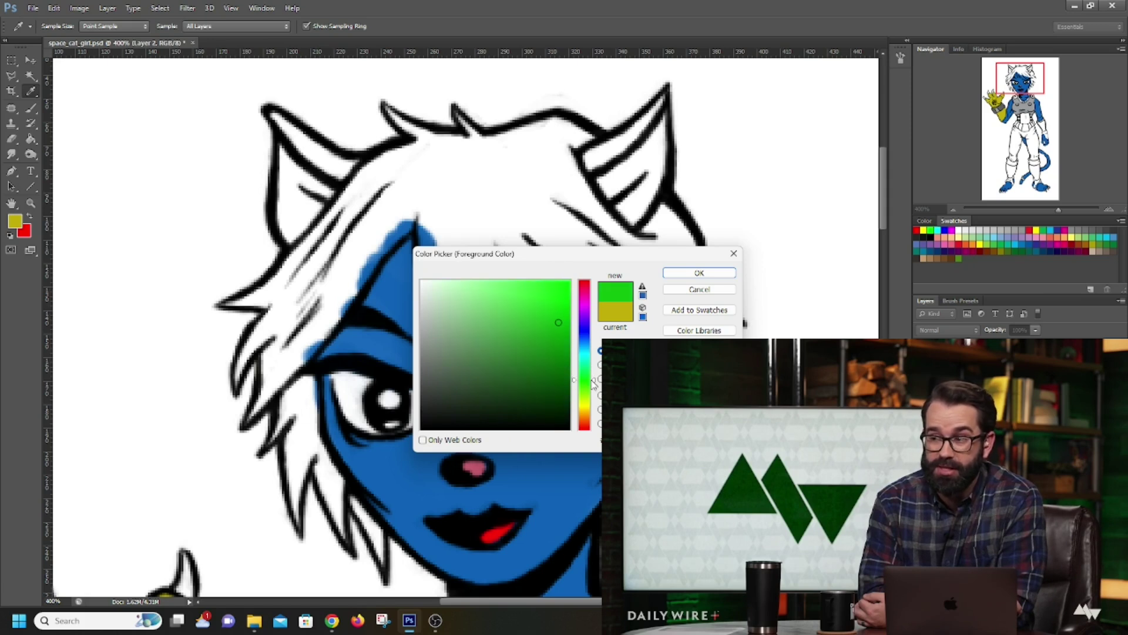
pyautogui.click(676, 273)
# Step: Set the Brush tool's size to 4 px and put a first dab of green on the crown of the hair
pyautogui.click(31, 107)
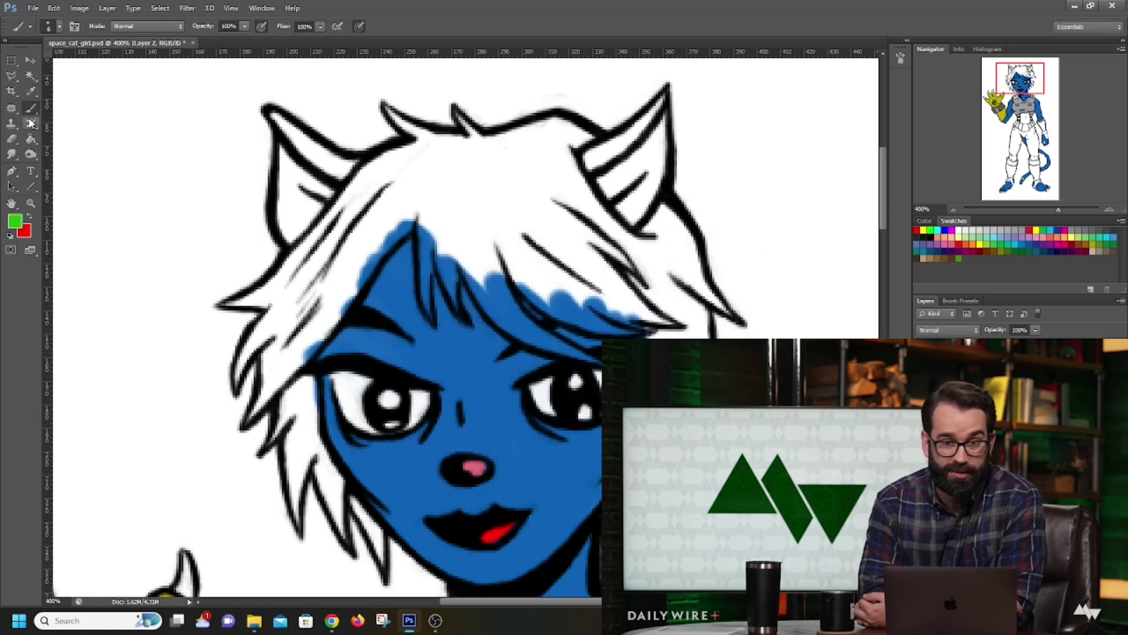
pyautogui.click(59, 27)
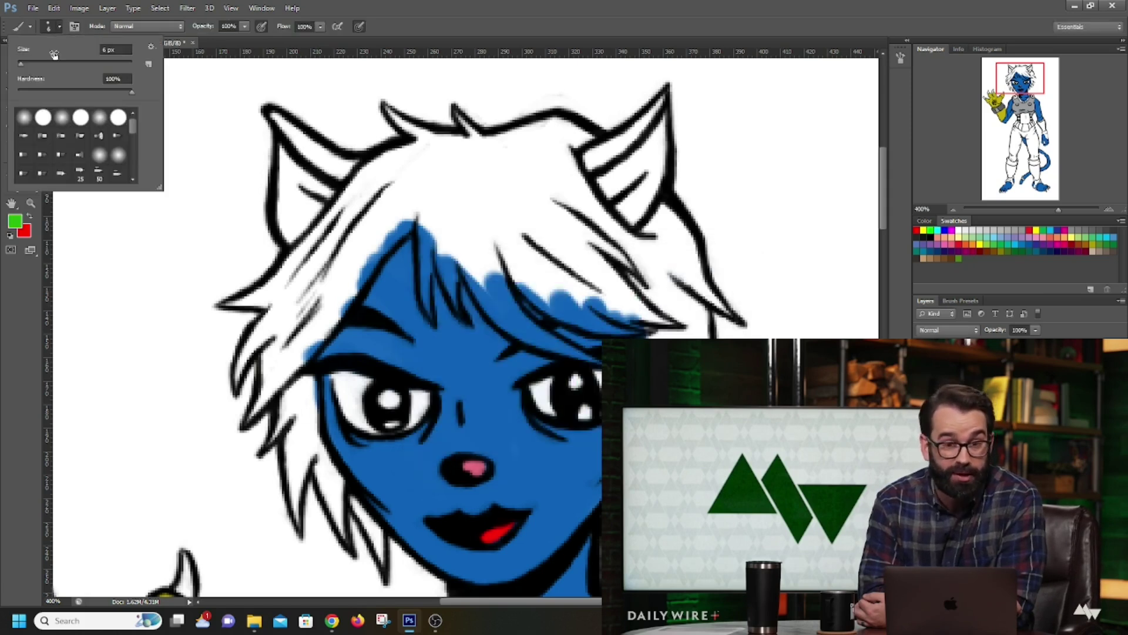
pyautogui.doubleClick(104, 50)
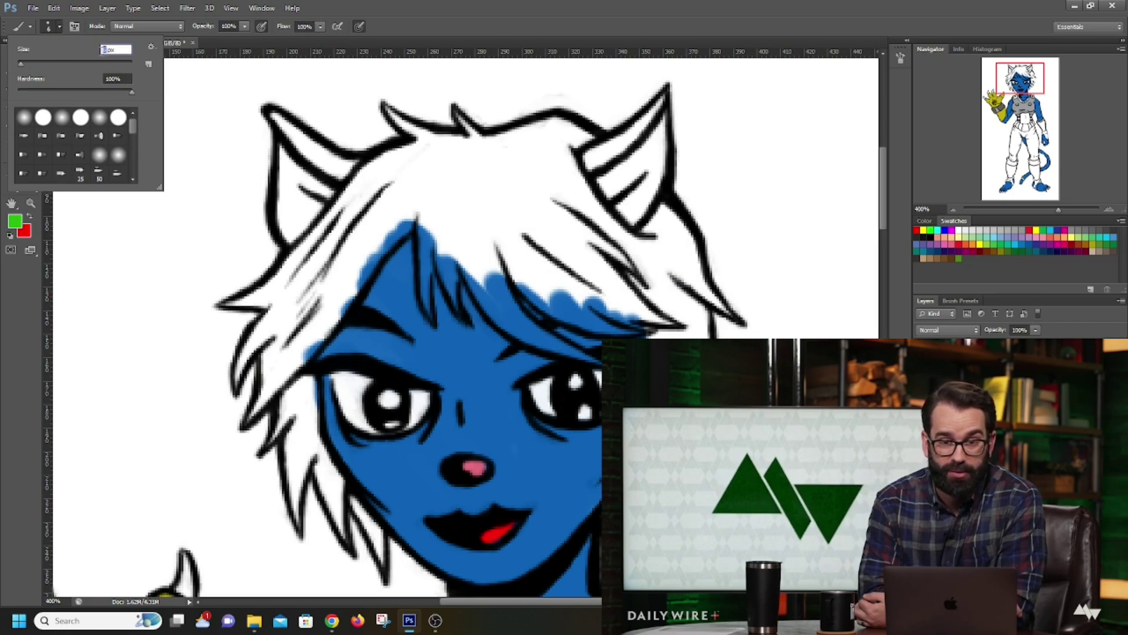
pyautogui.write('4')
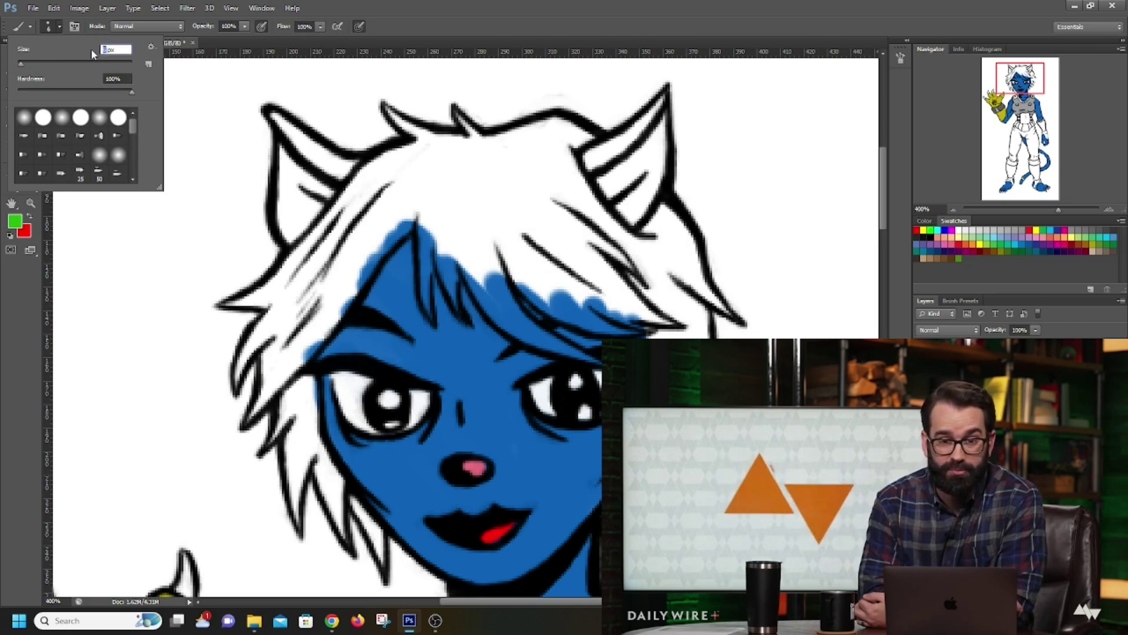
pyautogui.press('Return')
pyautogui.click(442, 180)
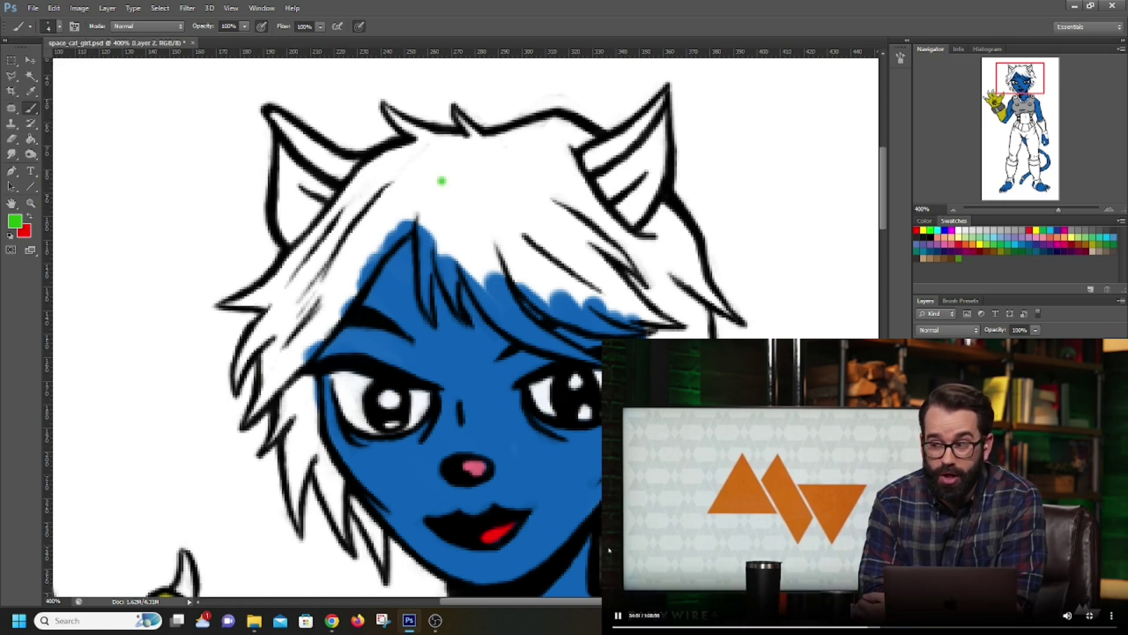
# Step: Pause the video in the overlaid player and raise its playback speed one level above Normal
pyautogui.click(619, 616)
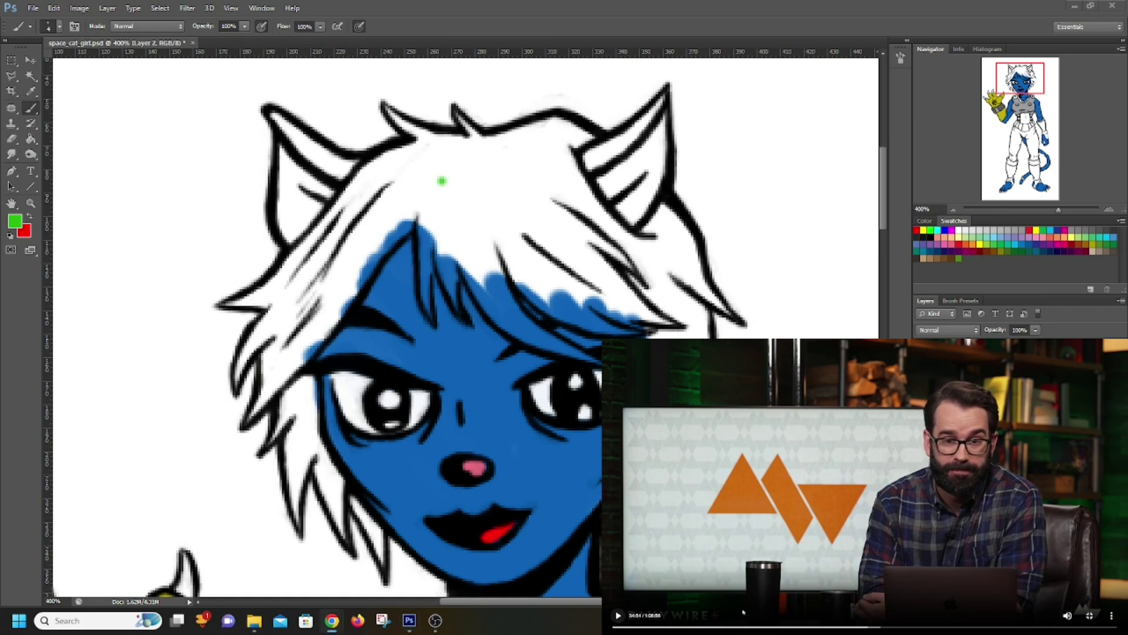
pyautogui.click(1112, 615)
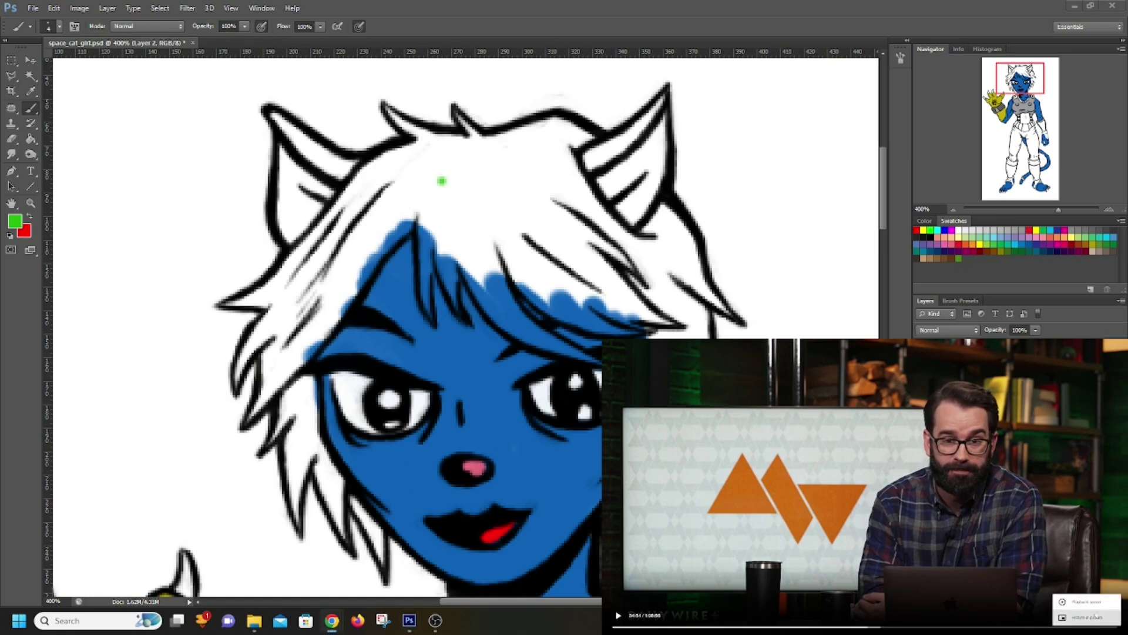
pyautogui.click(1097, 603)
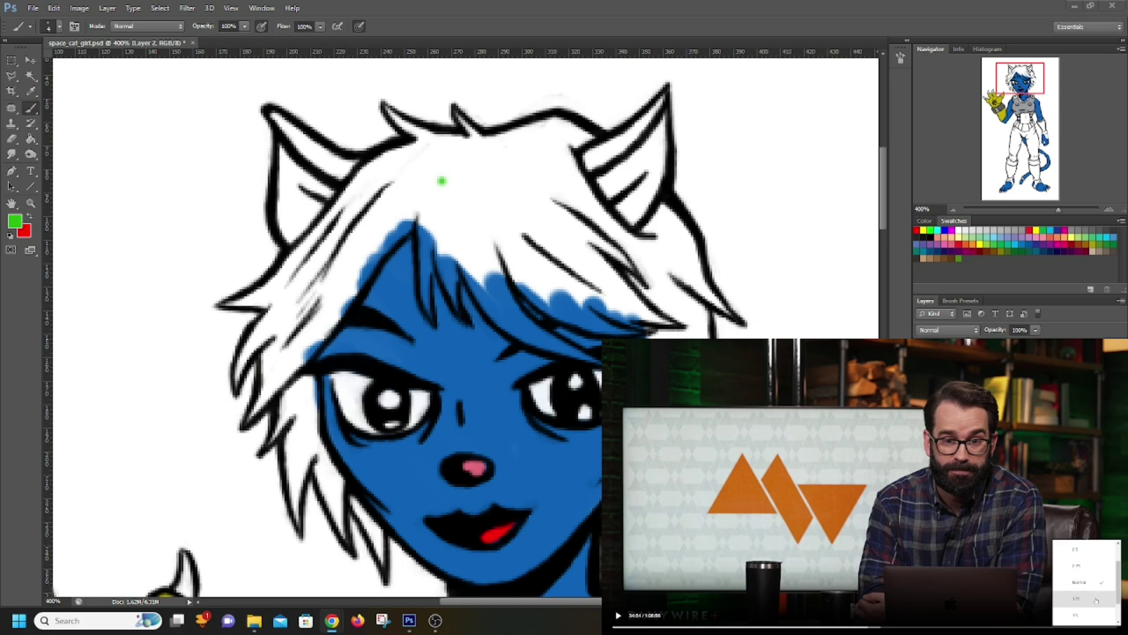
pyautogui.click(1082, 599)
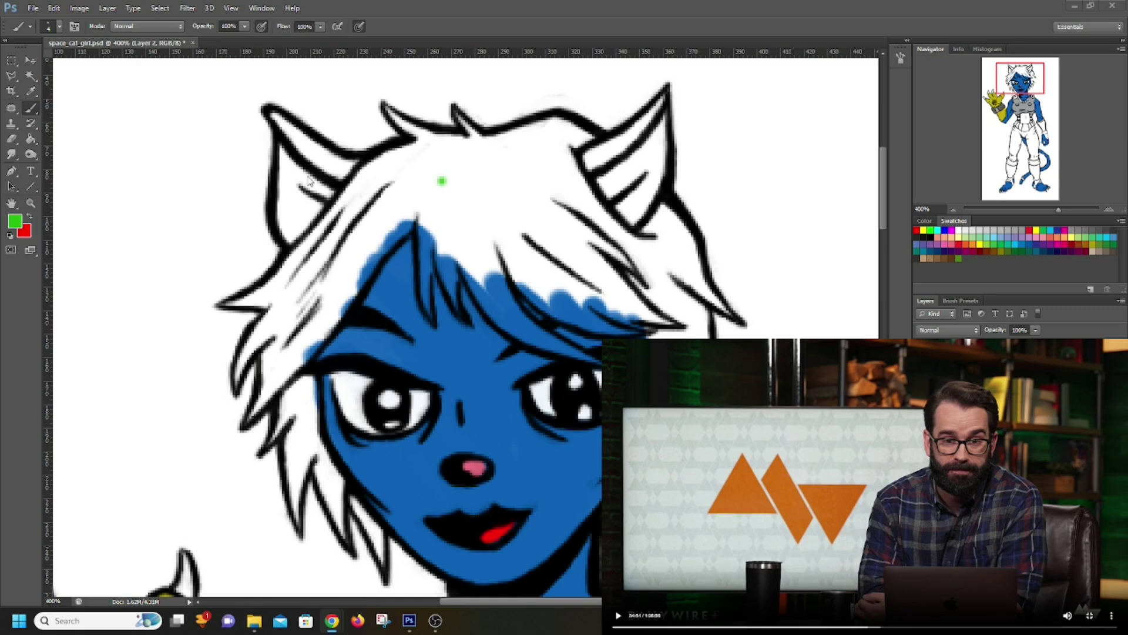
# Step: Paint the strip of hair along the inner base of the right cat ear bright green
pyautogui.click(576, 184)
pyautogui.click(579, 197)
pyautogui.moveTo(573, 185); pyautogui.dragTo(617, 230)
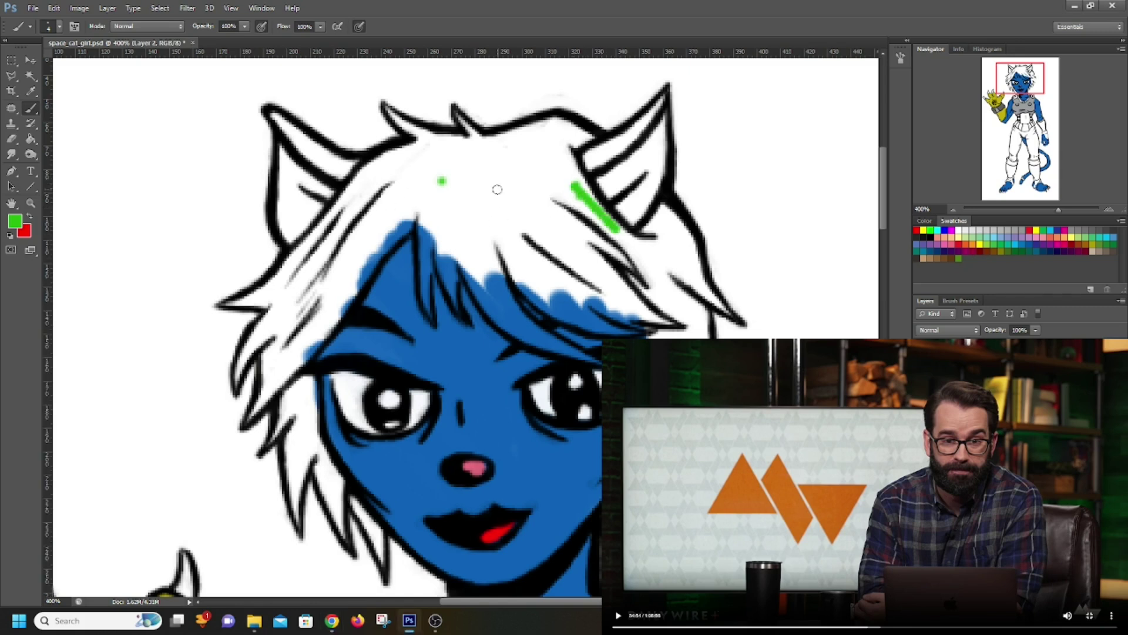
pyautogui.moveTo(551, 215)
pyautogui.mouseDown()
pyautogui.moveTo(587, 203)
pyautogui.moveTo(623, 241)
pyautogui.moveTo(567, 176)
pyautogui.moveTo(600, 205)
pyautogui.mouseUp()
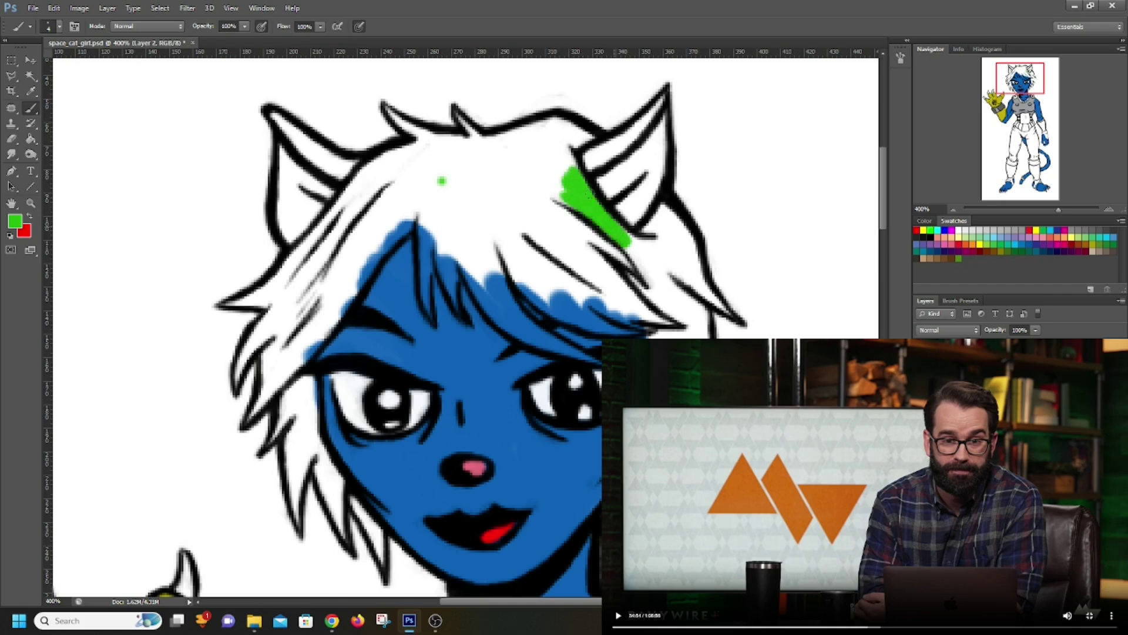
# Step: Swap the foreground and background colours, sample the face's blue as foreground colour and paint both cat ears with it
pyautogui.click(27, 219)
pyautogui.click(14, 221)
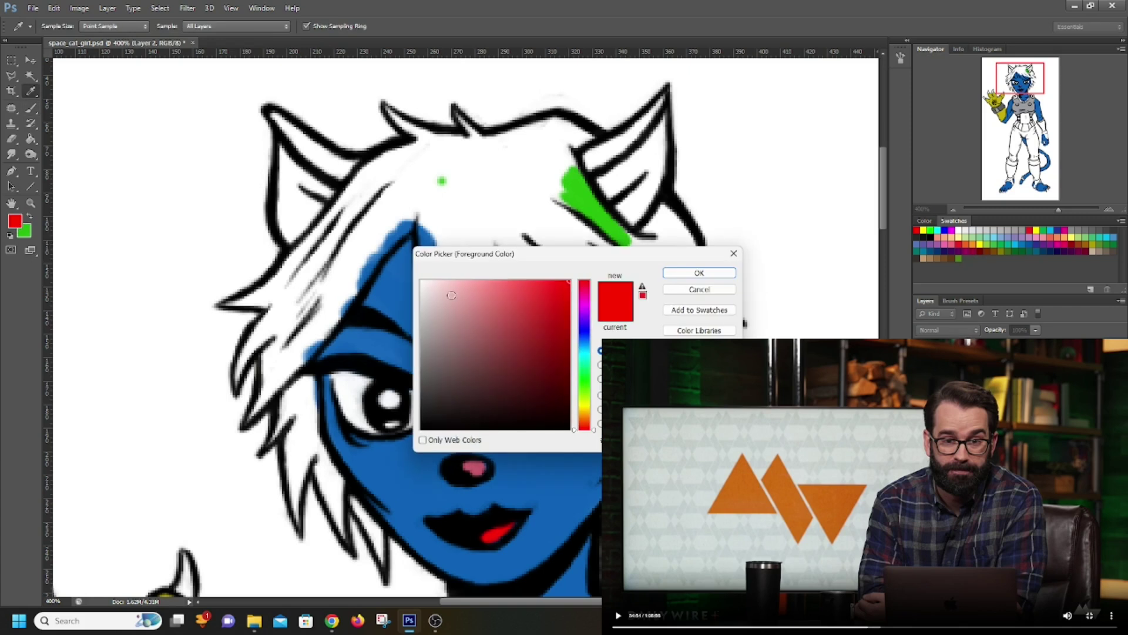
pyautogui.click(403, 284)
pyautogui.click(699, 272)
pyautogui.moveTo(591, 177); pyautogui.dragTo(665, 93)
pyautogui.moveTo(632, 132)
pyautogui.mouseDown()
pyautogui.moveTo(597, 160)
pyautogui.moveTo(633, 220)
pyautogui.moveTo(605, 160)
pyautogui.moveTo(642, 203)
pyautogui.moveTo(652, 147)
pyautogui.mouseUp()
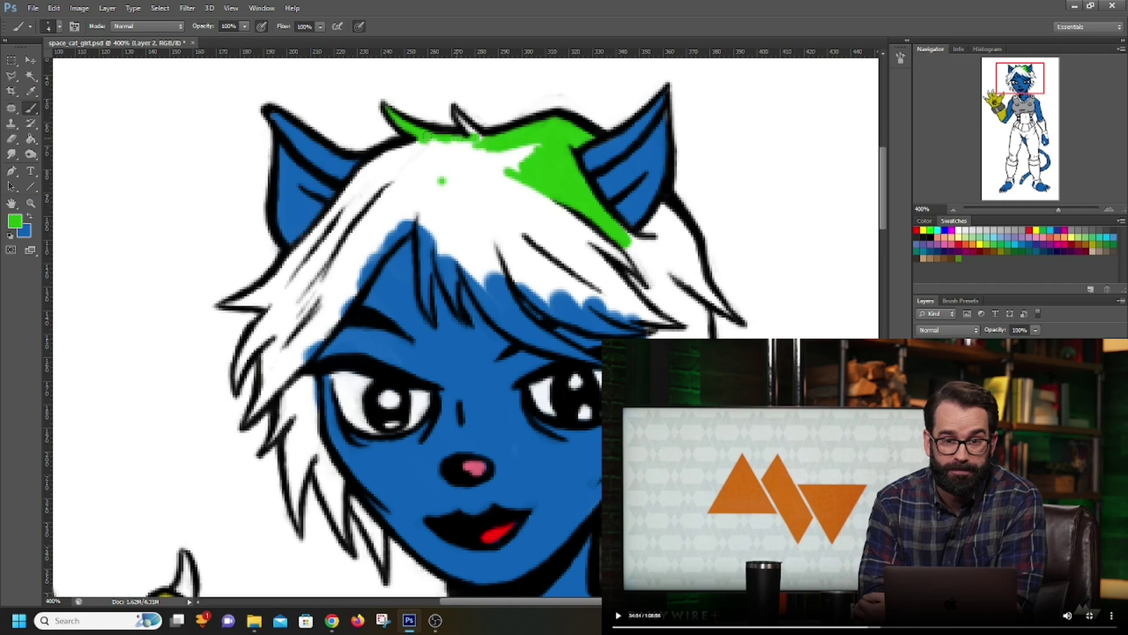
# Step: Paint the crown, the top tufts and the right part of the fringe green
pyautogui.moveTo(427, 137)
pyautogui.mouseDown()
pyautogui.moveTo(469, 136)
pyautogui.moveTo(461, 117)
pyautogui.moveTo(482, 141)
pyautogui.mouseUp()
pyautogui.moveTo(400, 162)
pyautogui.mouseDown()
pyautogui.moveTo(369, 178)
pyautogui.moveTo(429, 143)
pyautogui.mouseUp()
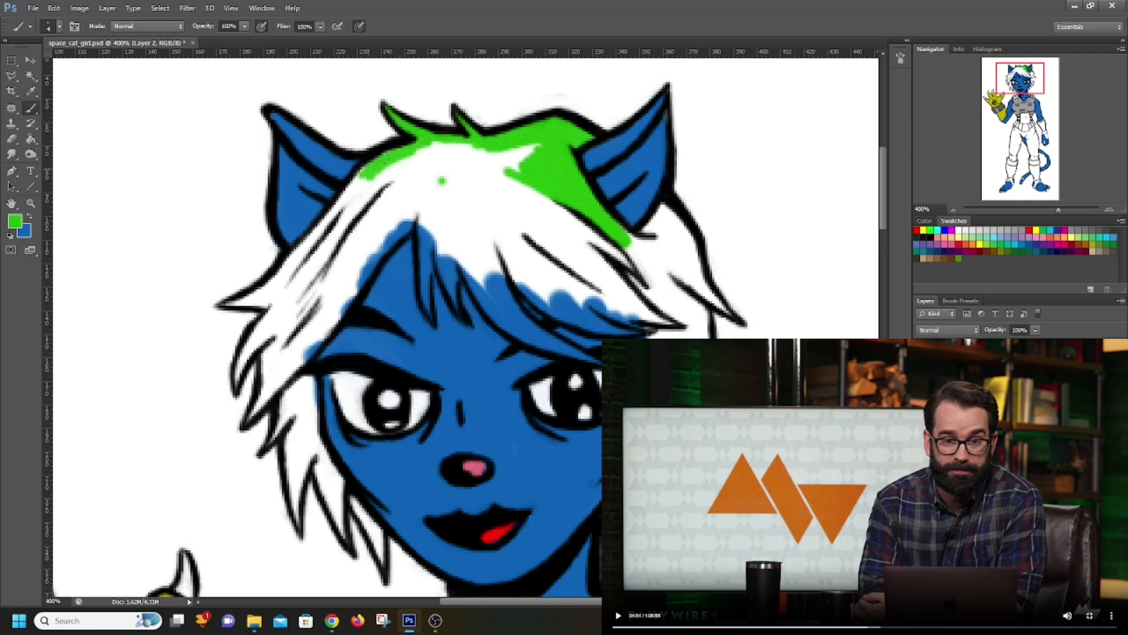
pyautogui.moveTo(386, 174)
pyautogui.mouseDown()
pyautogui.moveTo(355, 196)
pyautogui.moveTo(395, 150)
pyautogui.moveTo(375, 158)
pyautogui.moveTo(489, 147)
pyautogui.moveTo(399, 162)
pyautogui.moveTo(409, 154)
pyautogui.moveTo(443, 149)
pyautogui.moveTo(361, 181)
pyautogui.moveTo(472, 153)
pyautogui.moveTo(488, 152)
pyautogui.moveTo(402, 189)
pyautogui.moveTo(528, 170)
pyautogui.moveTo(472, 158)
pyautogui.mouseUp()
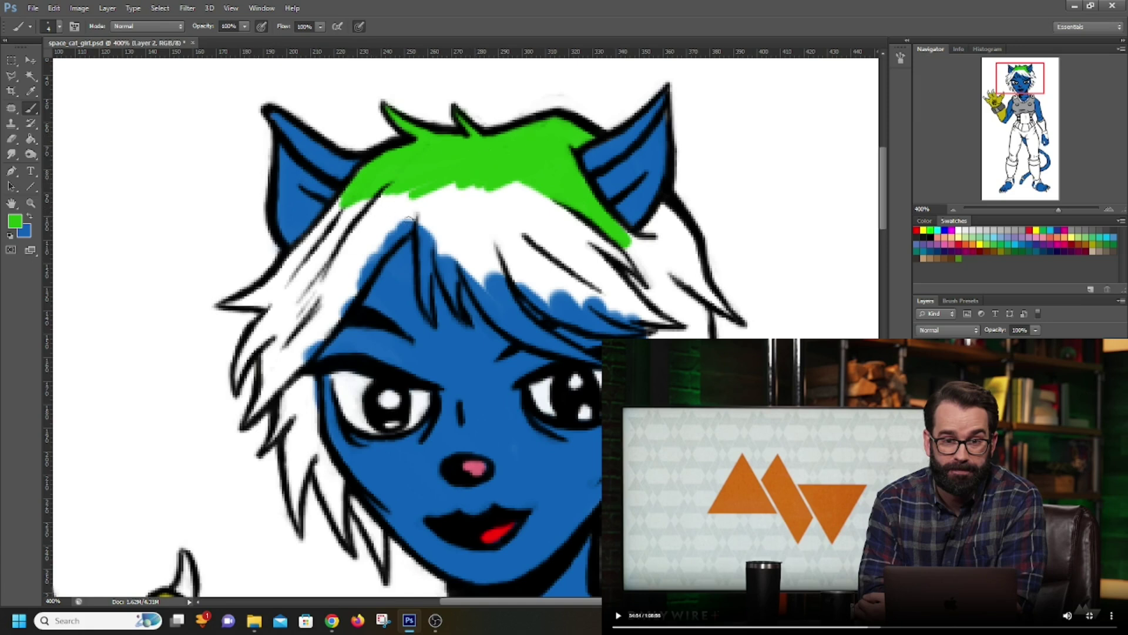
pyautogui.moveTo(536, 237)
pyautogui.mouseDown()
pyautogui.moveTo(493, 203)
pyautogui.moveTo(579, 305)
pyautogui.moveTo(670, 326)
pyautogui.moveTo(538, 267)
pyautogui.moveTo(669, 311)
pyautogui.moveTo(611, 273)
pyautogui.mouseUp()
pyautogui.moveTo(451, 240)
pyautogui.mouseDown()
pyautogui.moveTo(419, 200)
pyautogui.moveTo(529, 262)
pyautogui.moveTo(538, 253)
pyautogui.moveTo(420, 180)
pyautogui.moveTo(431, 174)
pyautogui.mouseUp()
pyautogui.moveTo(488, 250); pyautogui.dragTo(514, 263)
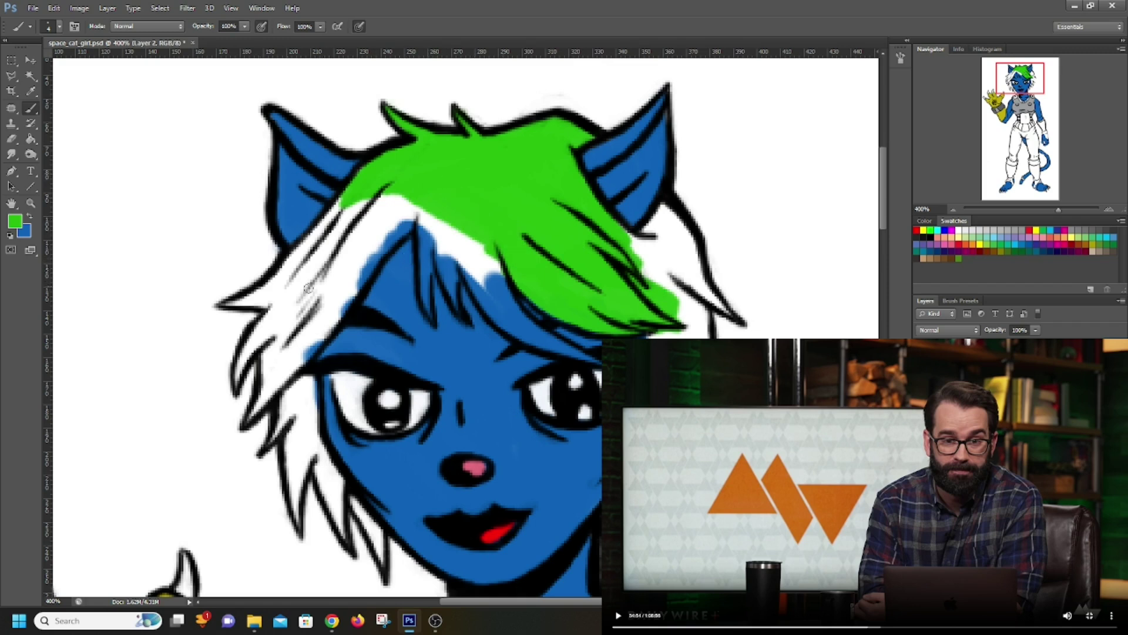
# Step: Paint the pointed left strand and the fringe strands hanging over the forehead green with the Brush tool
pyautogui.moveTo(276, 300); pyautogui.dragTo(235, 303)
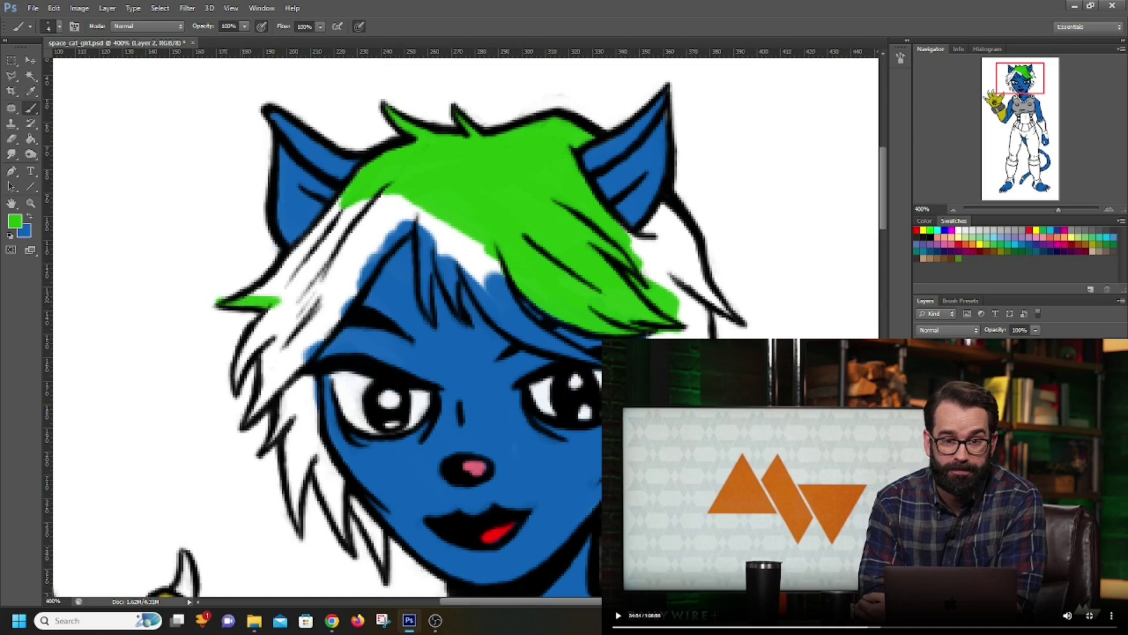
pyautogui.click(11, 138)
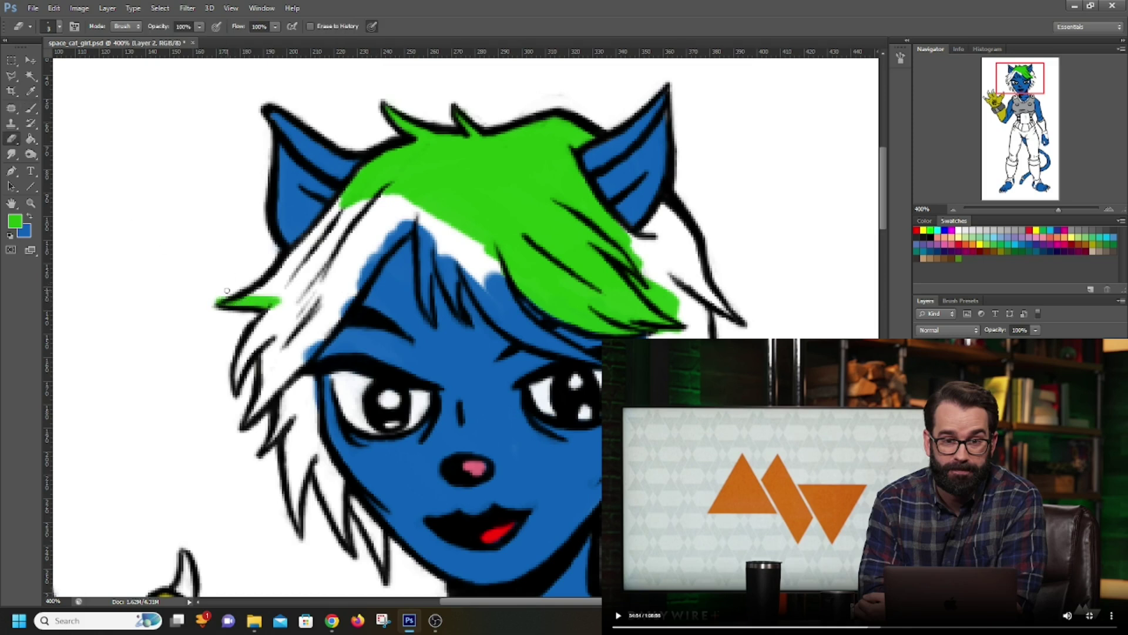
pyautogui.click(30, 107)
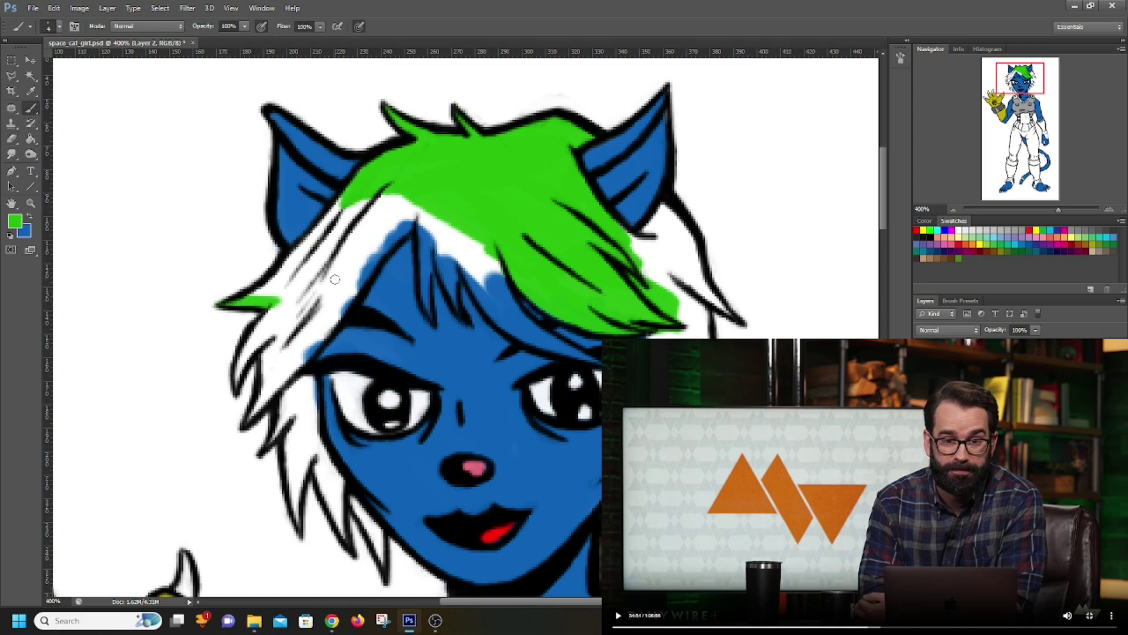
pyautogui.moveTo(287, 301)
pyautogui.mouseDown()
pyautogui.moveTo(322, 260)
pyautogui.moveTo(276, 294)
pyautogui.moveTo(252, 293)
pyautogui.moveTo(338, 213)
pyautogui.moveTo(330, 207)
pyautogui.moveTo(317, 253)
pyautogui.moveTo(326, 250)
pyautogui.moveTo(353, 206)
pyautogui.moveTo(429, 232)
pyautogui.moveTo(432, 312)
pyautogui.mouseUp()
pyautogui.moveTo(440, 261); pyautogui.dragTo(448, 286)
pyautogui.moveTo(430, 247)
pyautogui.mouseDown()
pyautogui.moveTo(444, 259)
pyautogui.moveTo(450, 235)
pyautogui.moveTo(500, 314)
pyautogui.moveTo(479, 244)
pyautogui.moveTo(502, 283)
pyautogui.moveTo(490, 248)
pyautogui.mouseUp()
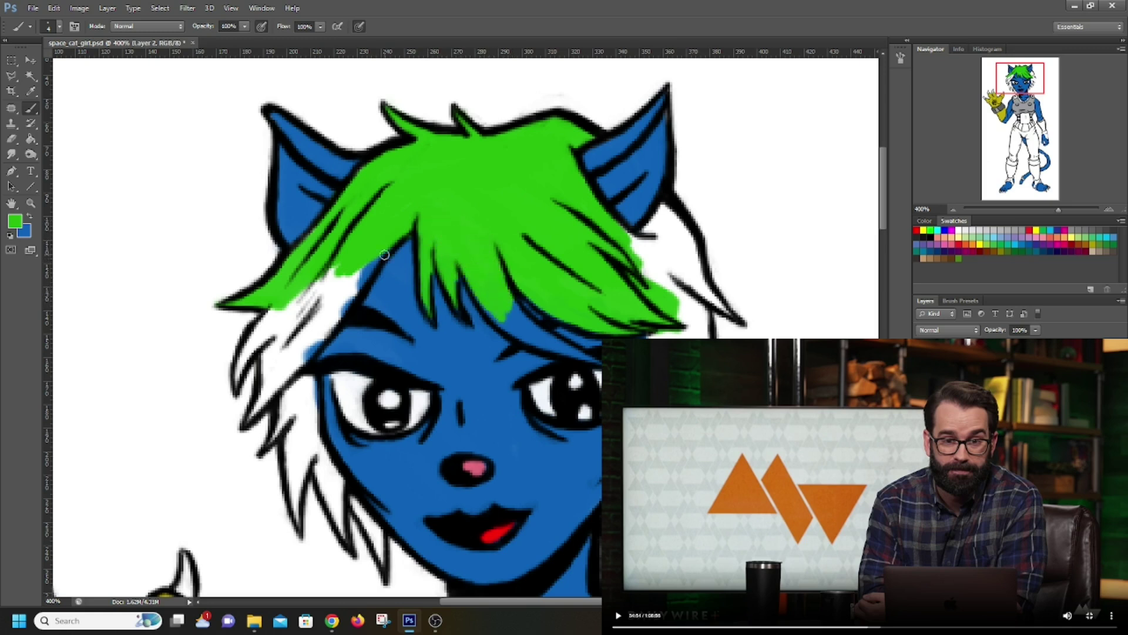
pyautogui.moveTo(509, 313)
pyautogui.mouseDown()
pyautogui.moveTo(570, 356)
pyautogui.moveTo(526, 333)
pyautogui.mouseUp()
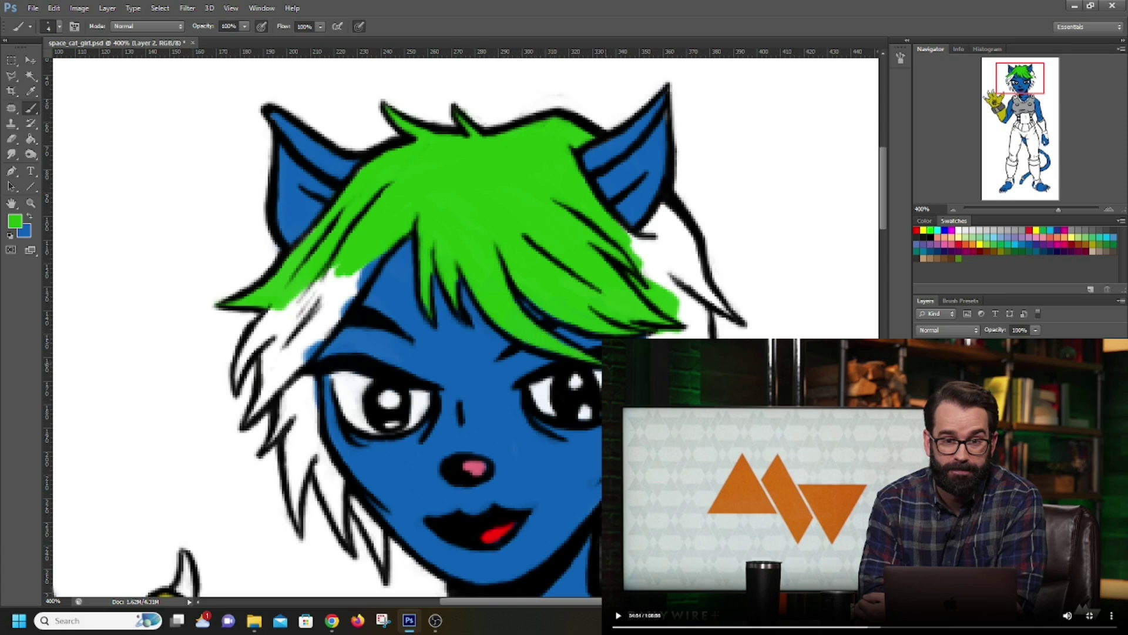
# Step: Fill the locks on the left side of the head green down to the level of the eye
pyautogui.moveTo(238, 383)
pyautogui.mouseDown()
pyautogui.moveTo(243, 350)
pyautogui.moveTo(244, 365)
pyautogui.moveTo(275, 311)
pyautogui.moveTo(292, 298)
pyautogui.moveTo(250, 353)
pyautogui.moveTo(332, 285)
pyautogui.moveTo(331, 272)
pyautogui.moveTo(299, 288)
pyautogui.moveTo(291, 319)
pyautogui.moveTo(386, 256)
pyautogui.mouseUp()
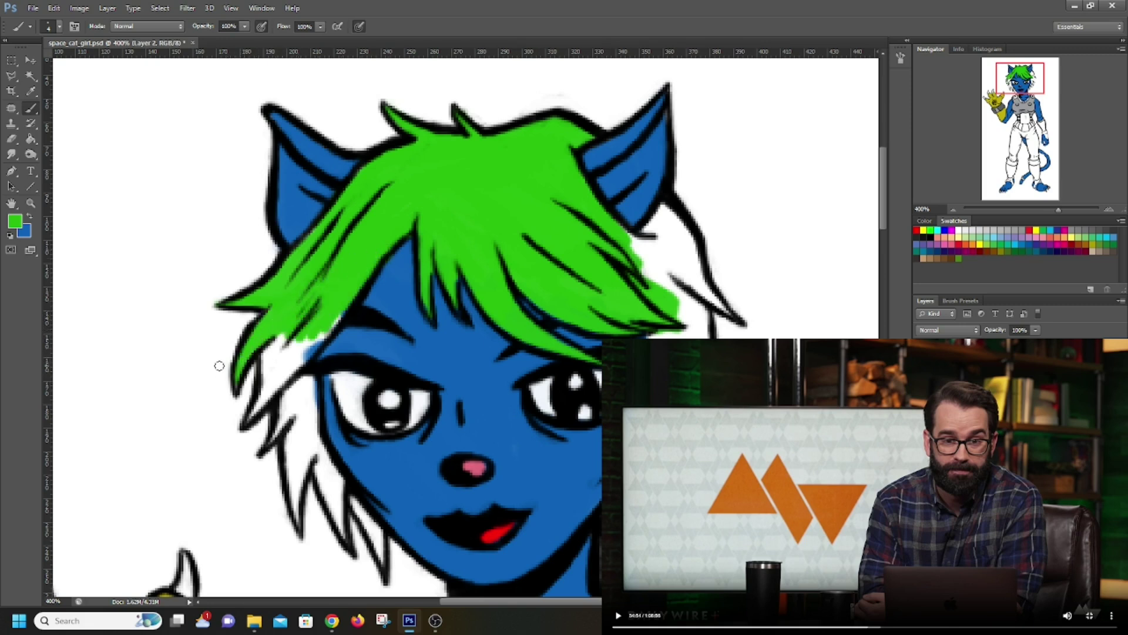
pyautogui.moveTo(266, 360)
pyautogui.mouseDown()
pyautogui.moveTo(268, 385)
pyautogui.moveTo(247, 419)
pyautogui.moveTo(303, 349)
pyautogui.moveTo(277, 385)
pyautogui.moveTo(277, 328)
pyautogui.moveTo(303, 347)
pyautogui.moveTo(344, 304)
pyautogui.mouseUp()
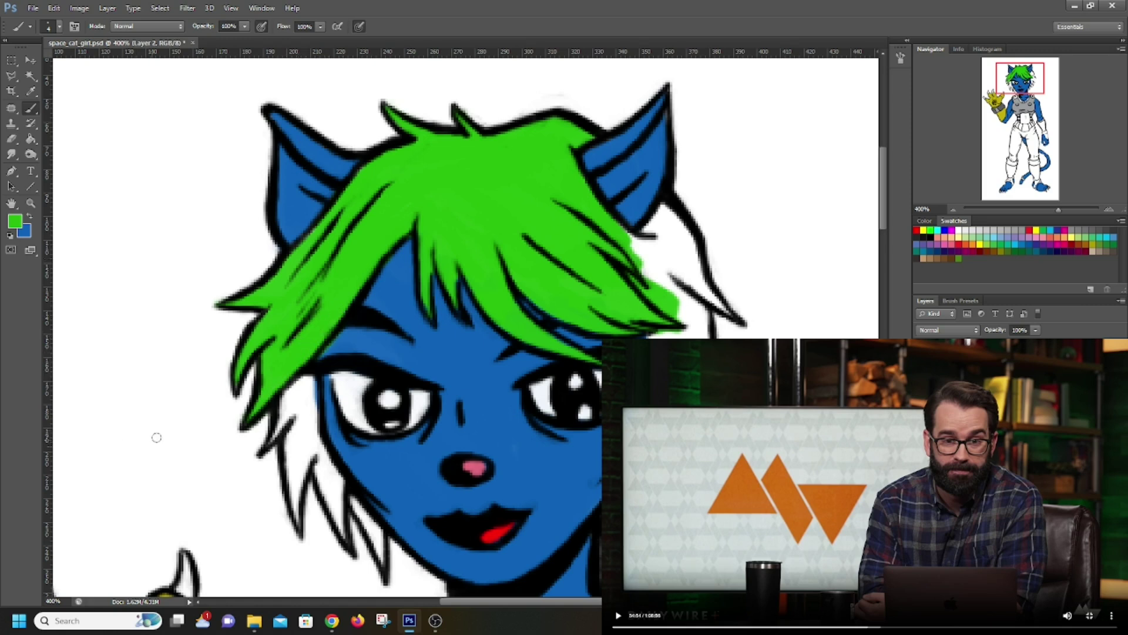
pyautogui.moveTo(285, 435)
pyautogui.mouseDown()
pyautogui.moveTo(281, 395)
pyautogui.moveTo(291, 390)
pyautogui.moveTo(297, 444)
pyautogui.moveTo(316, 377)
pyautogui.mouseUp()
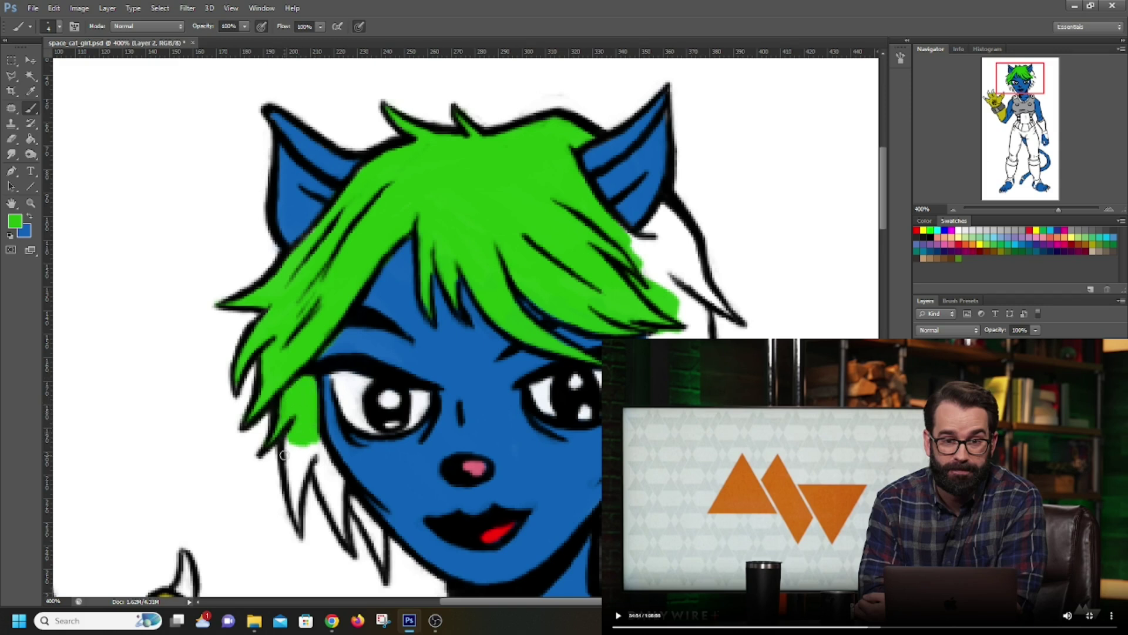
# Step: Paint the lowest pointed locks beside the left cheek green and resume the overlaid video
pyautogui.hotkey('alt', 'Tab')
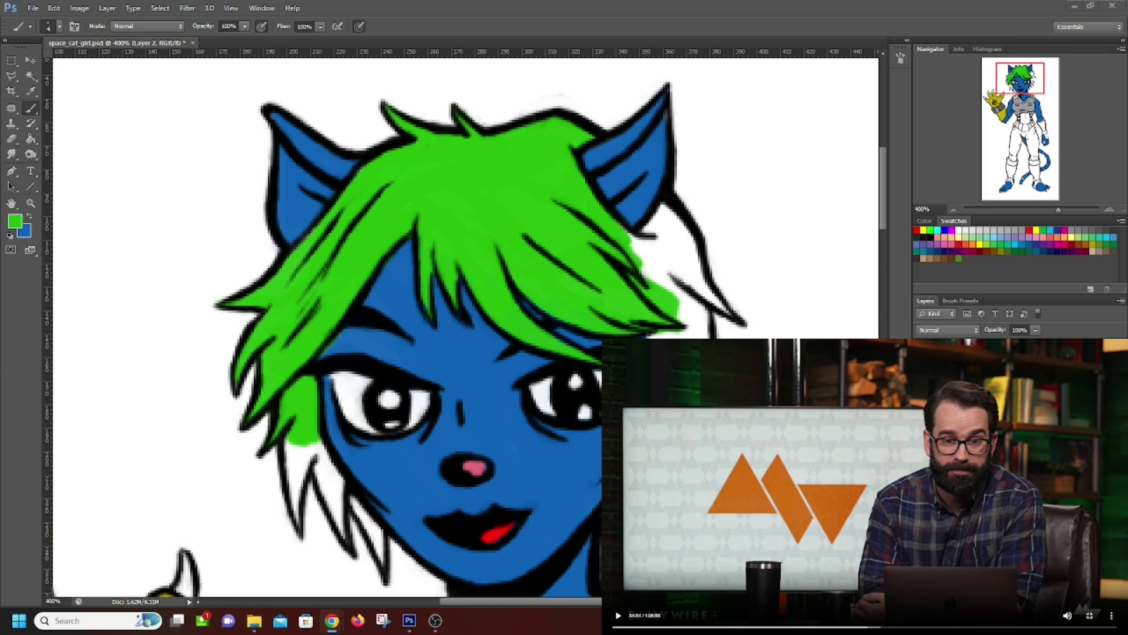
pyautogui.moveTo(305, 451)
pyautogui.mouseDown()
pyautogui.moveTo(332, 504)
pyautogui.moveTo(328, 471)
pyautogui.moveTo(352, 500)
pyautogui.moveTo(382, 558)
pyautogui.moveTo(377, 529)
pyautogui.mouseUp()
pyautogui.click(622, 619)
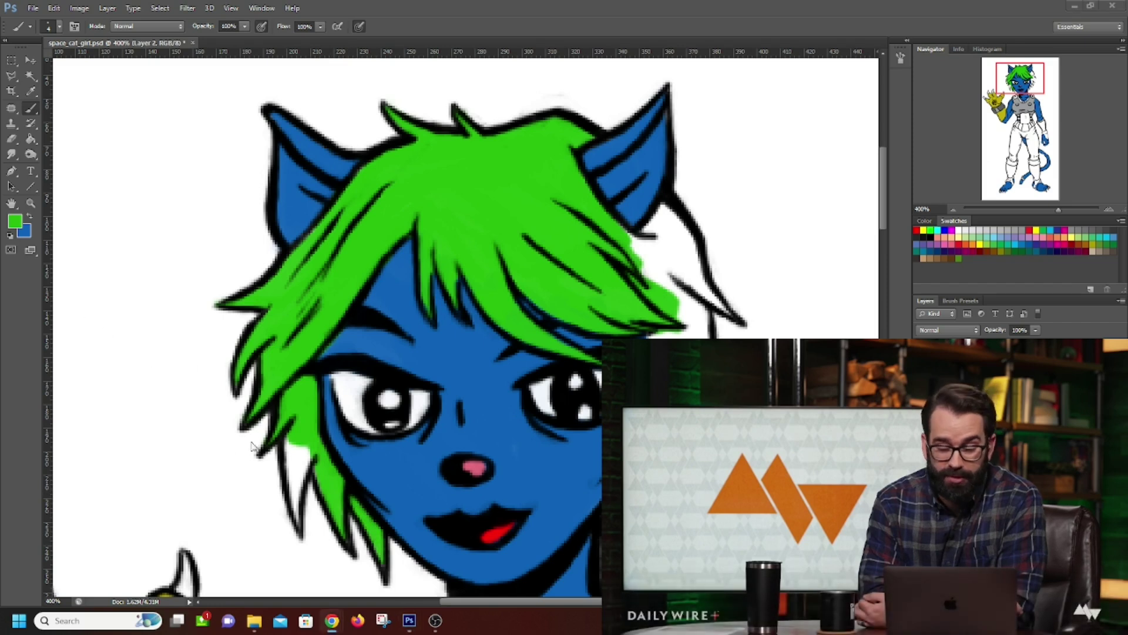
pyautogui.moveTo(281, 445)
pyautogui.mouseDown()
pyautogui.moveTo(288, 478)
pyautogui.moveTo(298, 467)
pyautogui.moveTo(291, 500)
pyautogui.moveTo(311, 447)
pyautogui.moveTo(286, 444)
pyautogui.mouseUp()
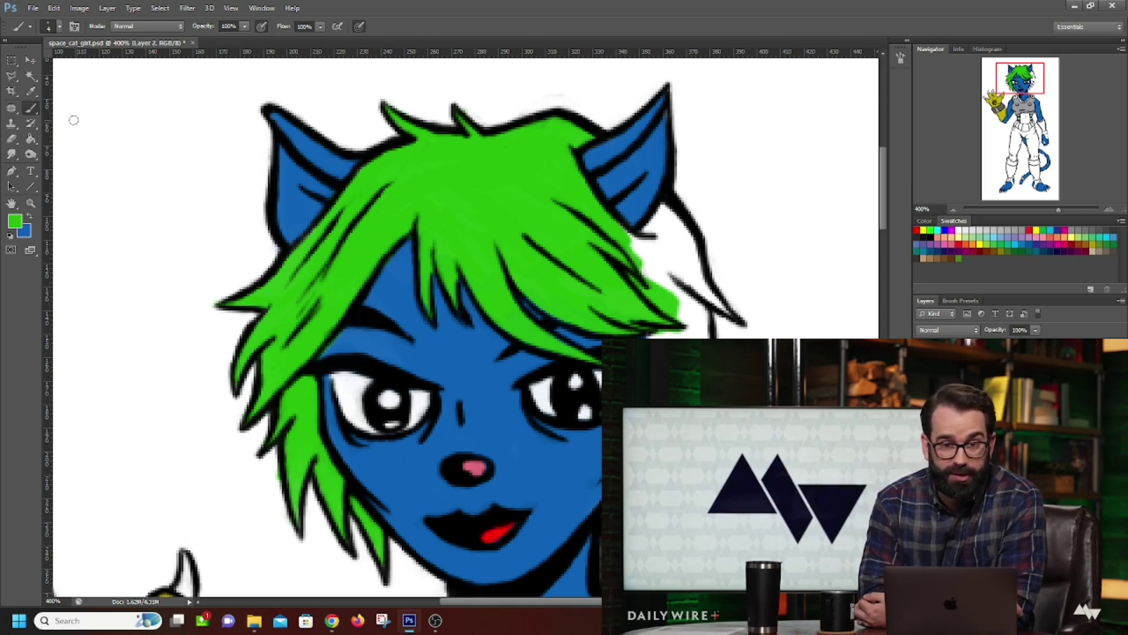
# Step: Paint the back section of hair below the right ear green with the Brush tool
pyautogui.click(11, 139)
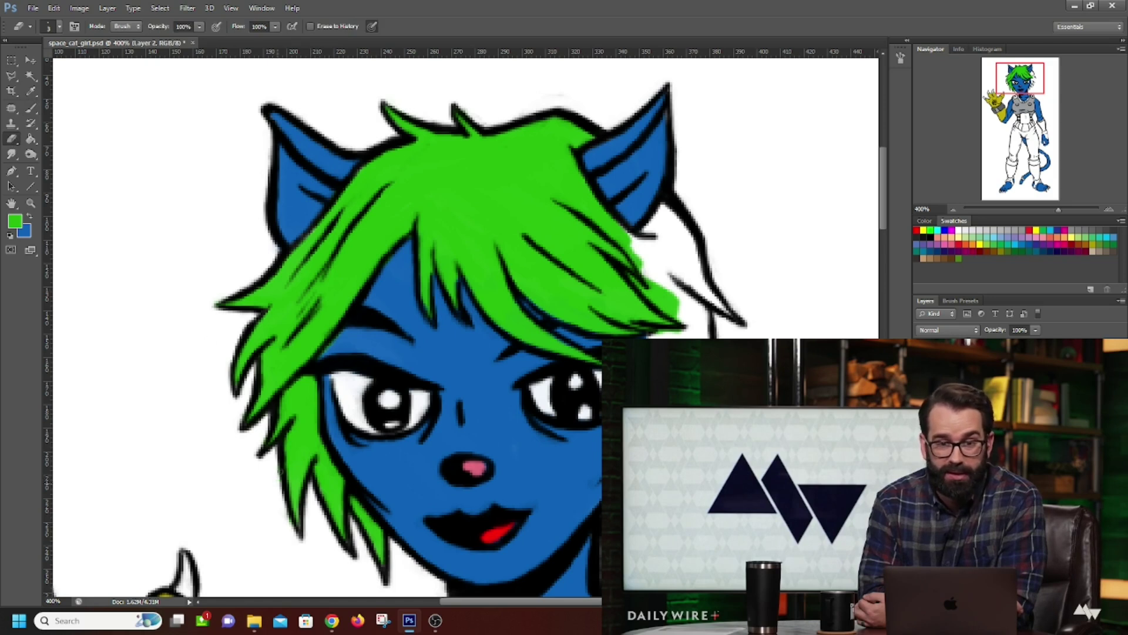
pyautogui.click(31, 108)
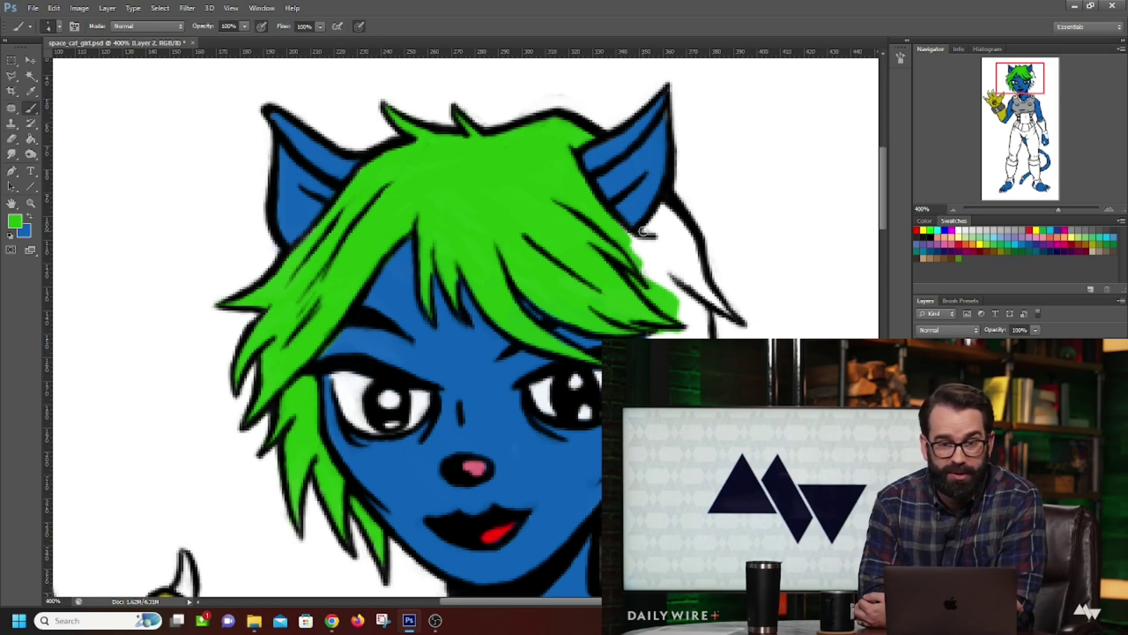
pyautogui.moveTo(623, 247)
pyautogui.mouseDown()
pyautogui.moveTo(655, 241)
pyautogui.moveTo(665, 214)
pyautogui.moveTo(645, 231)
pyautogui.moveTo(672, 213)
pyautogui.moveTo(675, 244)
pyautogui.moveTo(647, 262)
pyautogui.moveTo(670, 288)
pyautogui.moveTo(684, 281)
pyautogui.moveTo(651, 246)
pyautogui.moveTo(662, 234)
pyautogui.moveTo(685, 277)
pyautogui.moveTo(689, 246)
pyautogui.moveTo(699, 288)
pyautogui.moveTo(726, 308)
pyautogui.mouseUp()
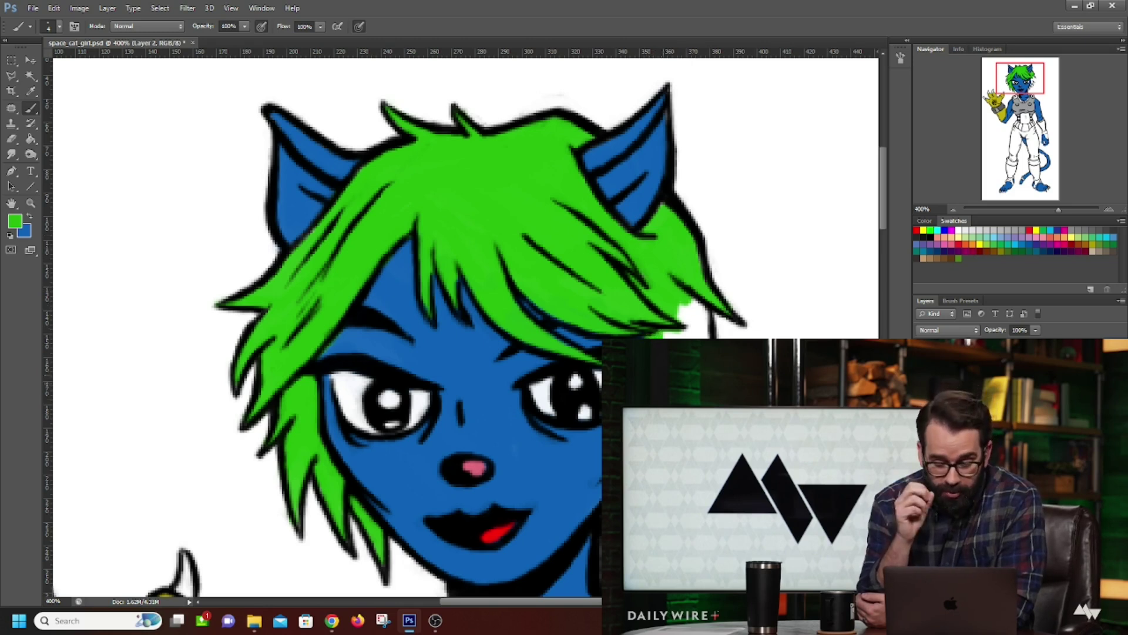
pyautogui.moveTo(678, 306)
pyautogui.mouseDown()
pyautogui.moveTo(691, 329)
pyautogui.moveTo(704, 312)
pyautogui.moveTo(708, 332)
pyautogui.mouseUp()
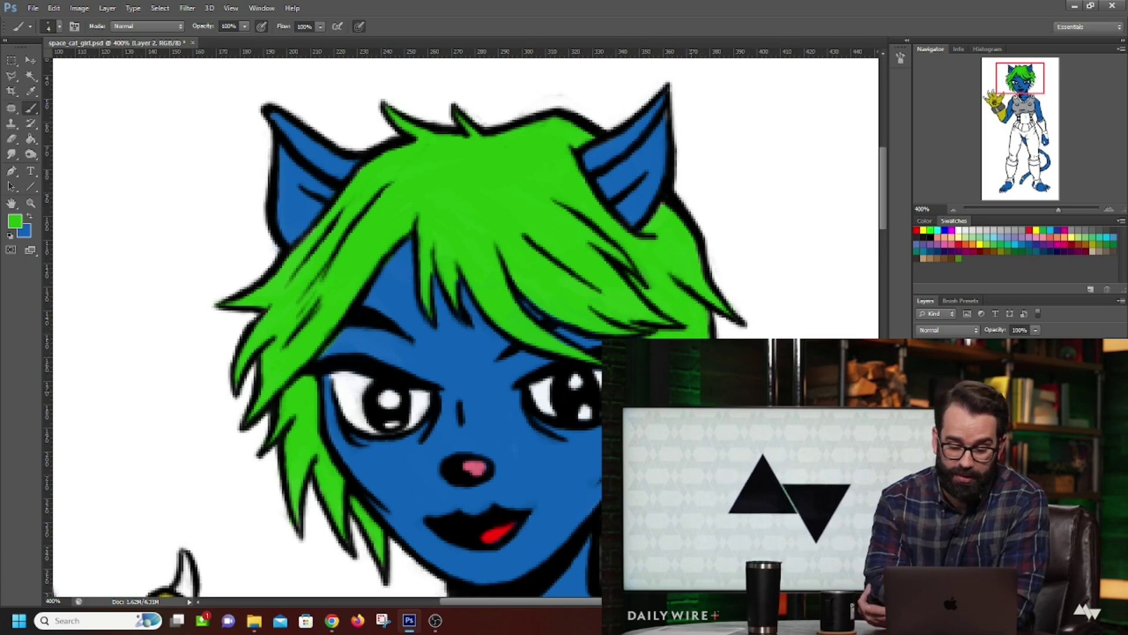
# Step: Pause the overlaid video again and switch back to Photoshop
pyautogui.moveTo(1076, 613)
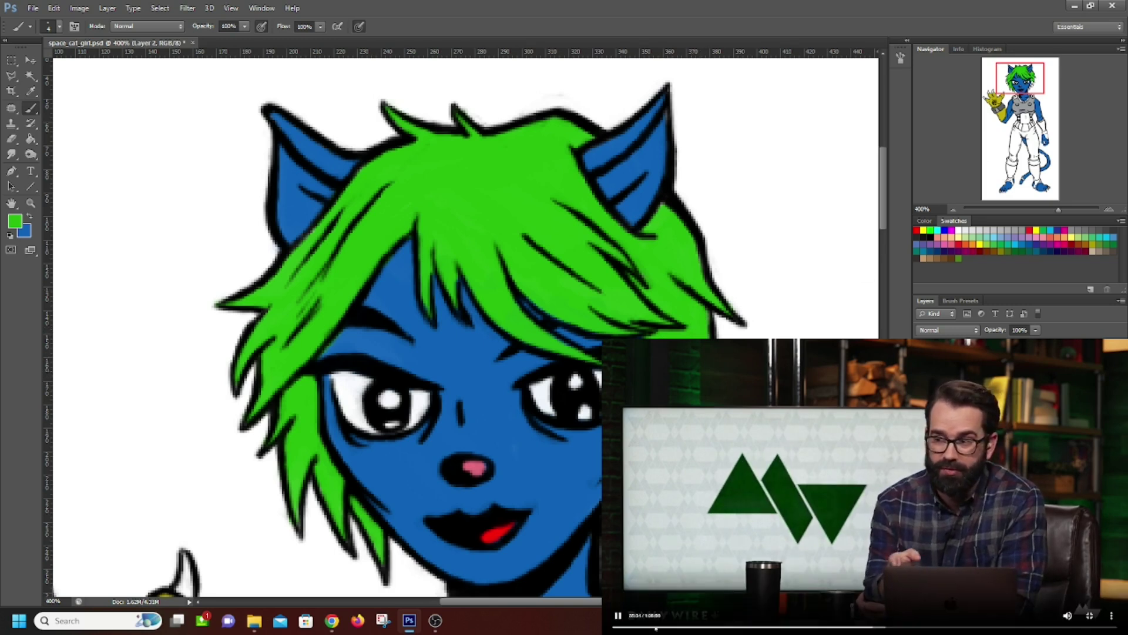
pyautogui.click(618, 616)
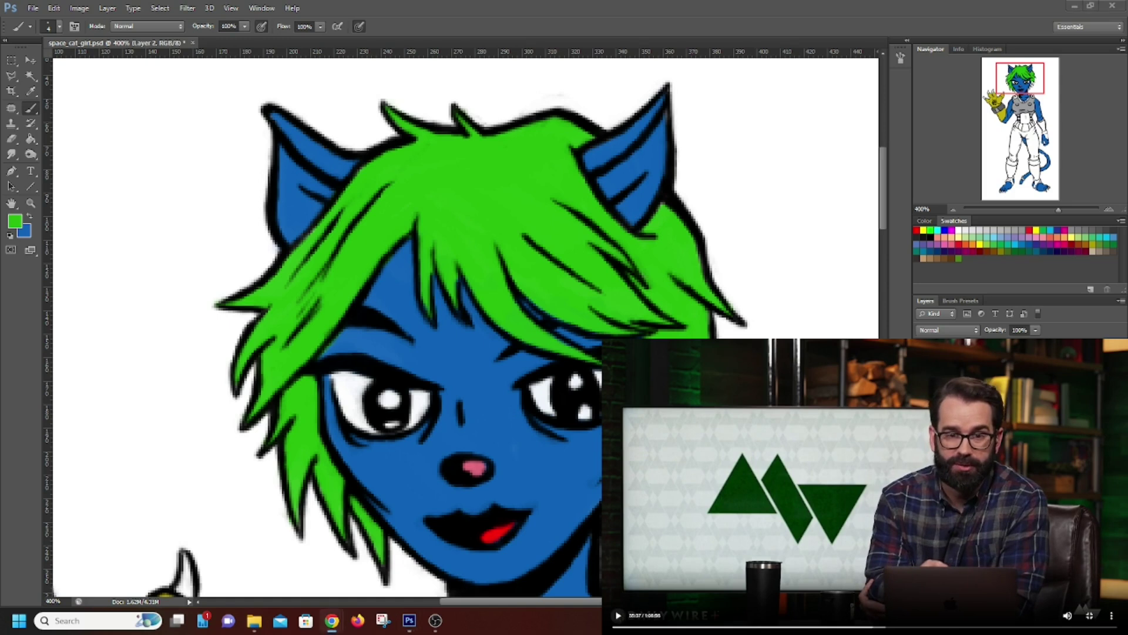
pyautogui.hotkey('alt', 'Tab')
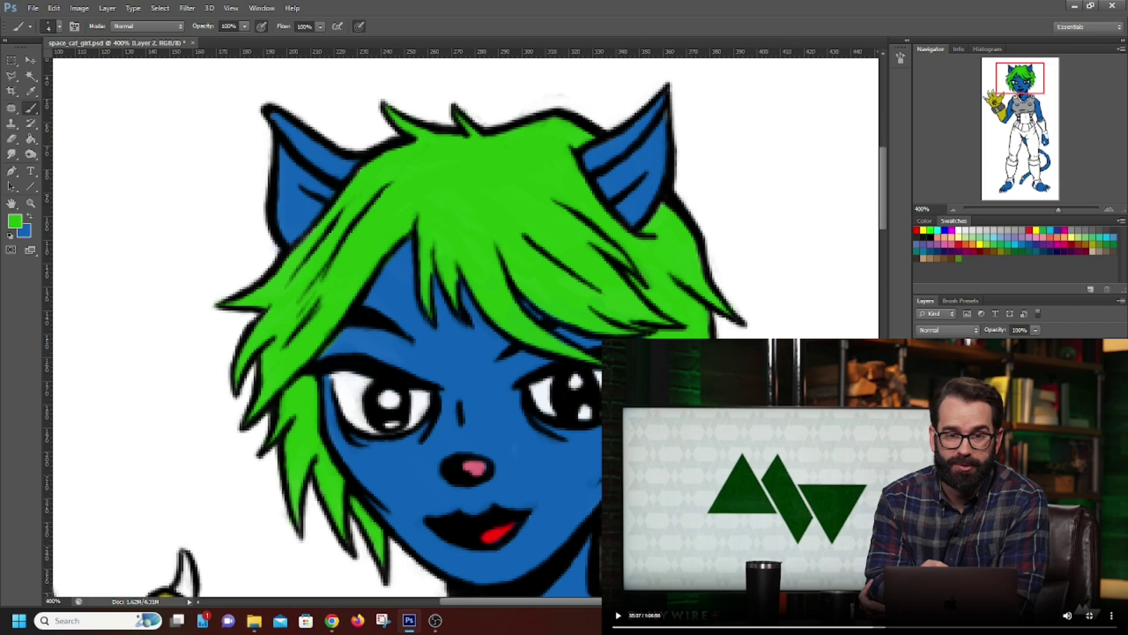
# Step: Make blue the foreground colour, lighten it slightly and brush a highlight along the upper part of the left ear
pyautogui.click(29, 219)
pyautogui.click(16, 223)
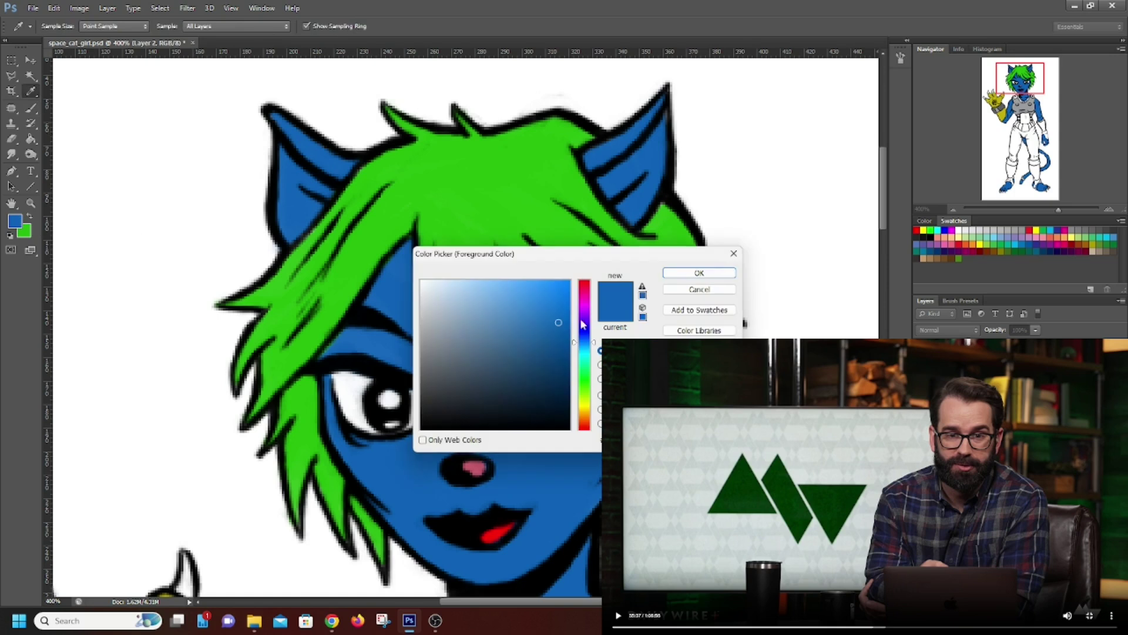
pyautogui.click(551, 298)
pyautogui.click(675, 275)
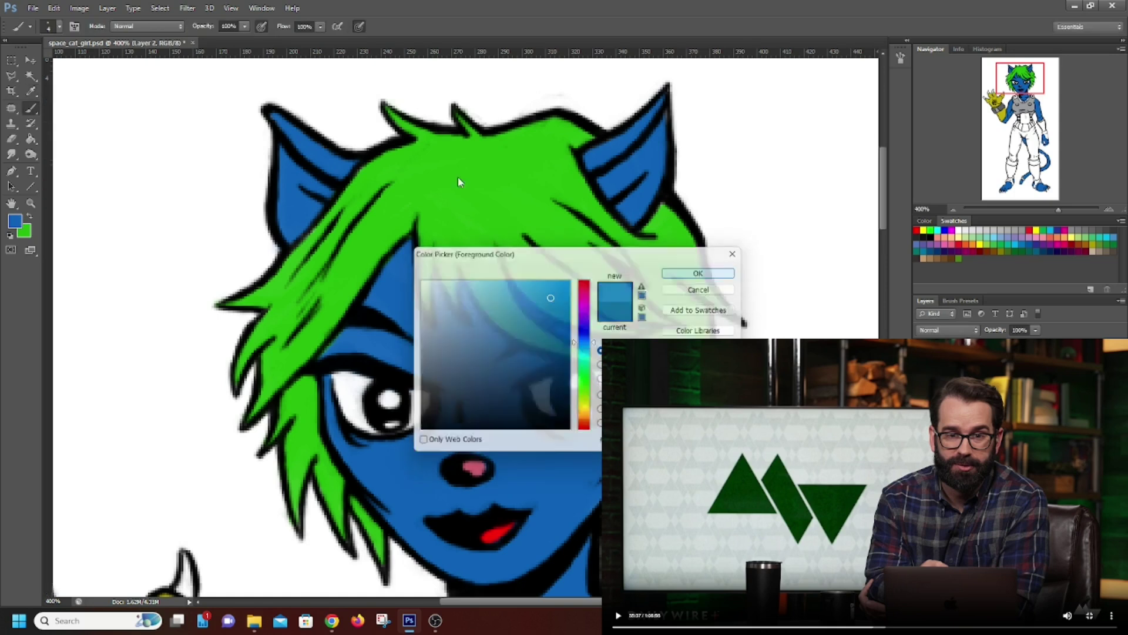
pyautogui.moveTo(310, 145); pyautogui.dragTo(337, 160)
# Step: Lighten the blue foreground colour further and set the brush size to 2 px
pyautogui.click(14, 223)
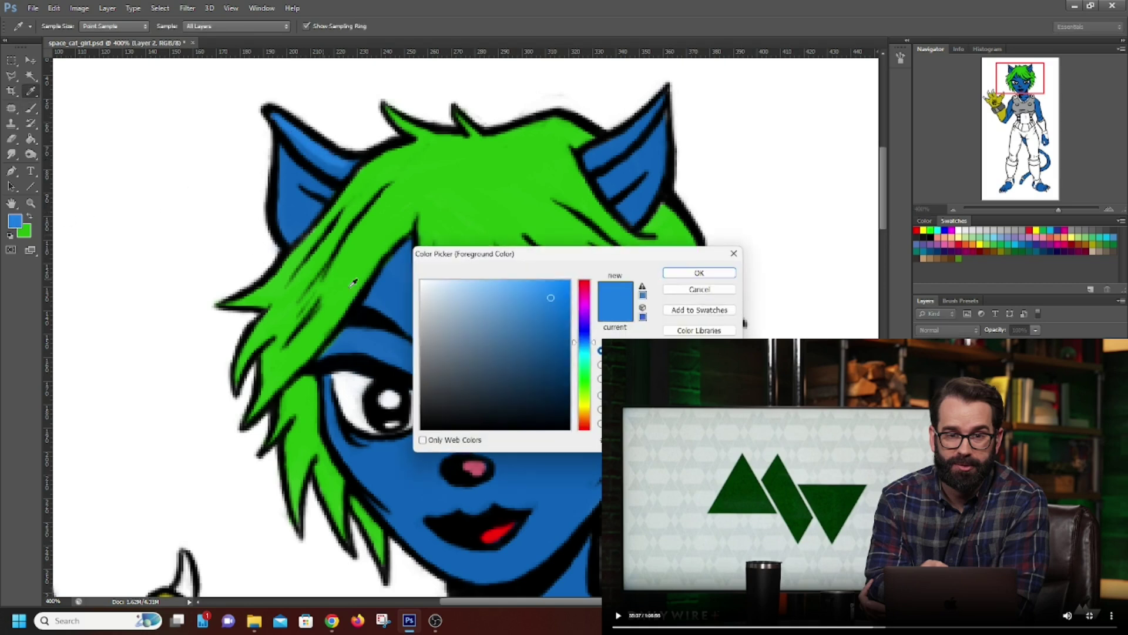
pyautogui.click(534, 287)
pyautogui.click(682, 271)
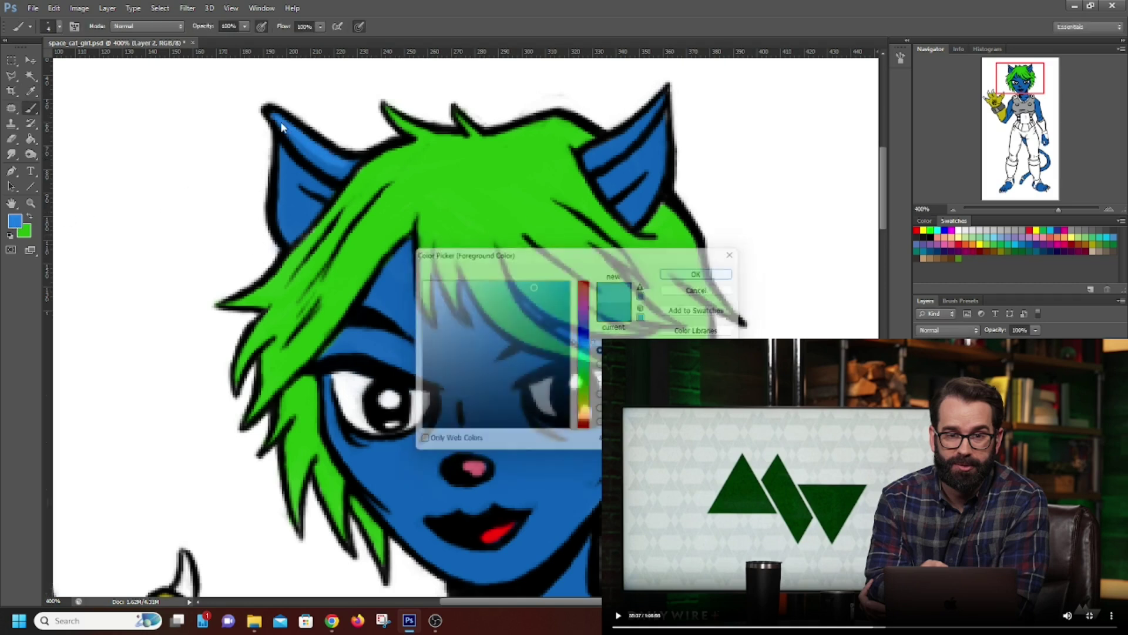
pyautogui.click(60, 27)
pyautogui.doubleClick(104, 49)
pyautogui.write('2')
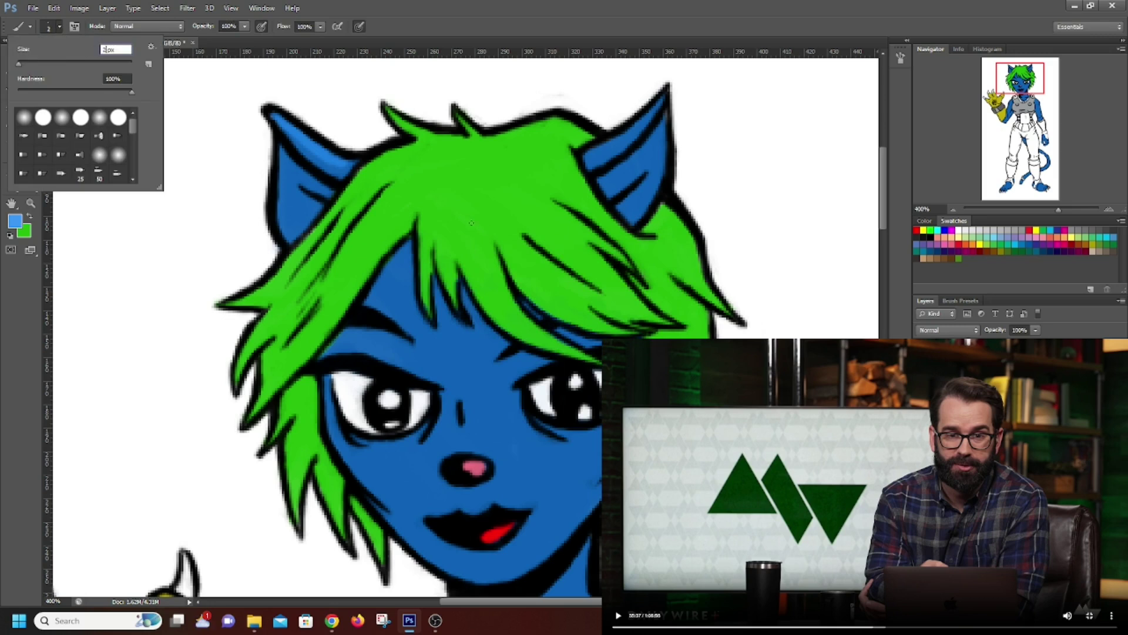
# Step: Paint thin light blue highlights along the upper edges of the left and right ears
pyautogui.moveTo(276, 117); pyautogui.dragTo(350, 167)
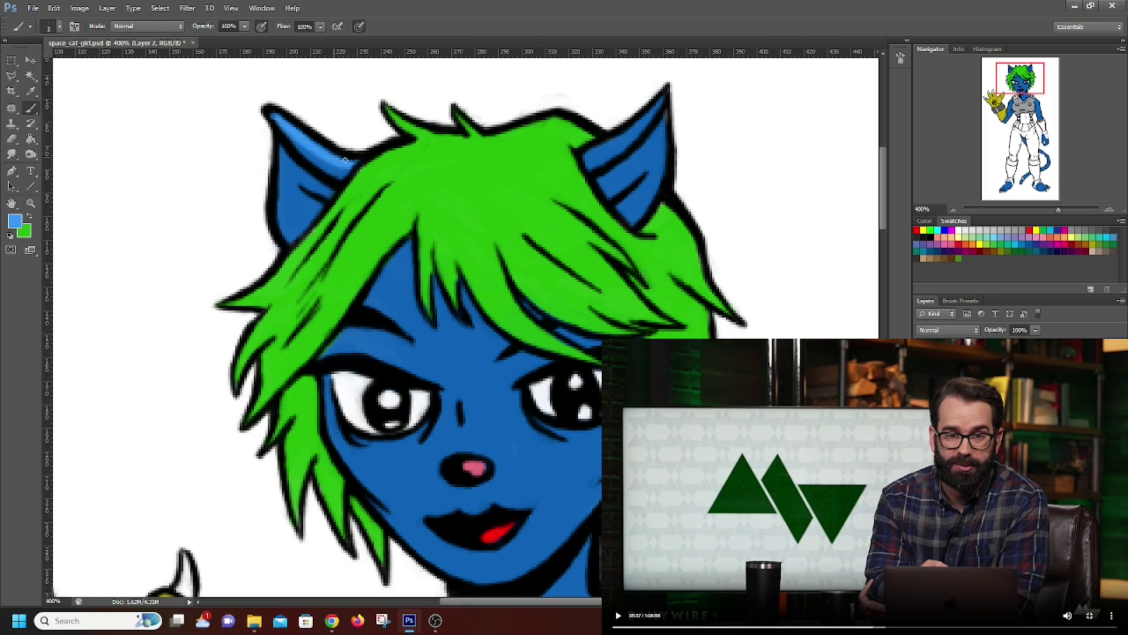
pyautogui.moveTo(588, 160); pyautogui.dragTo(666, 99)
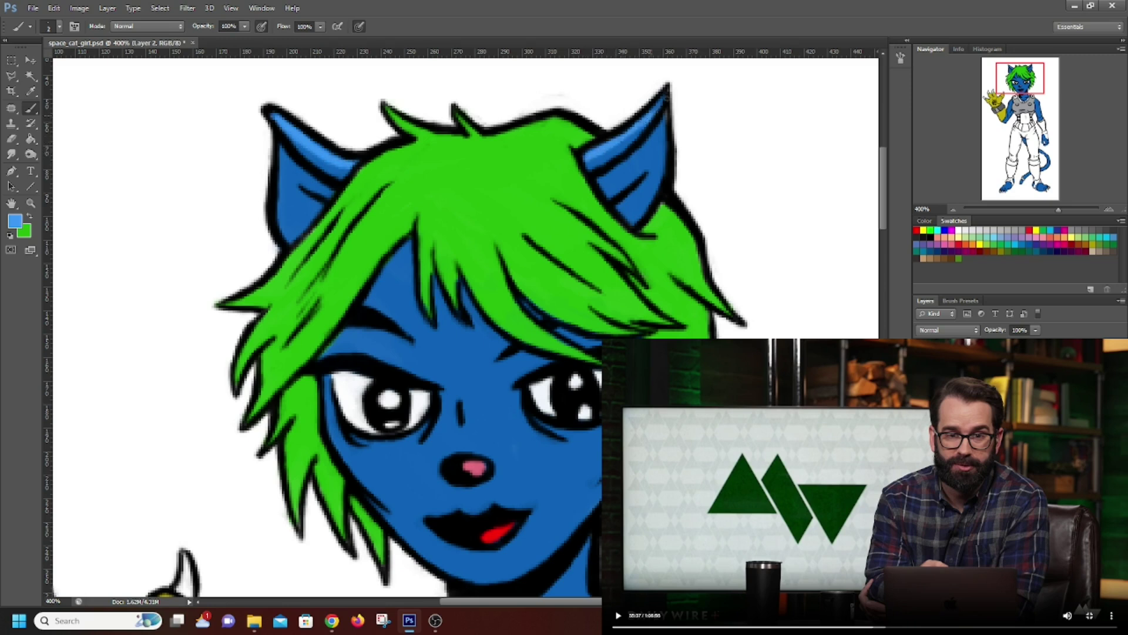
pyautogui.moveTo(612, 148); pyautogui.dragTo(639, 133)
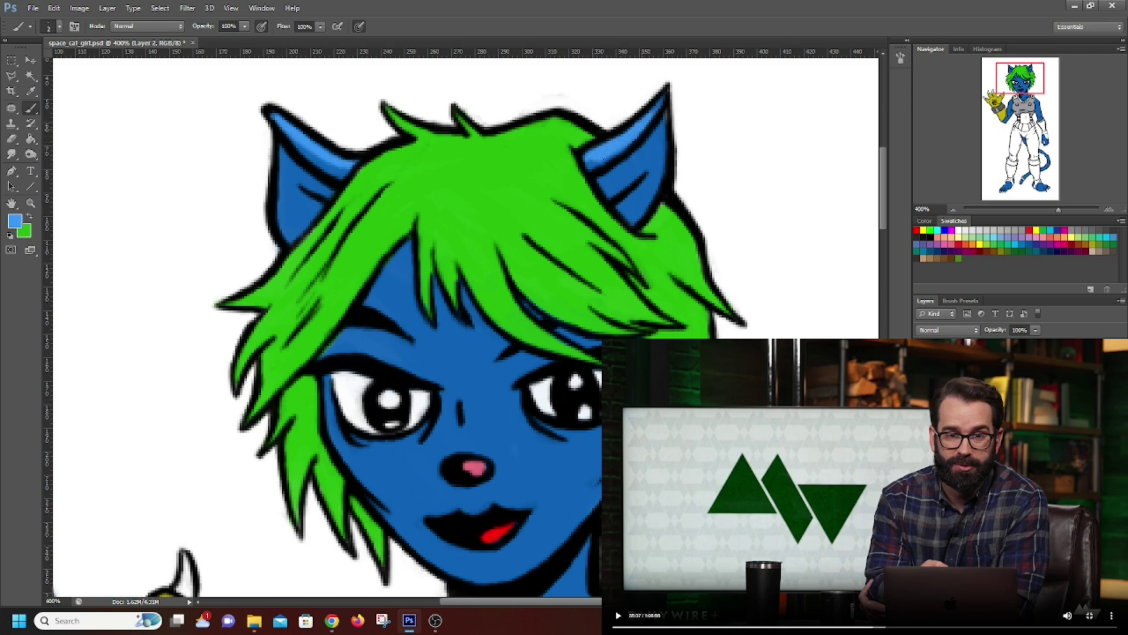